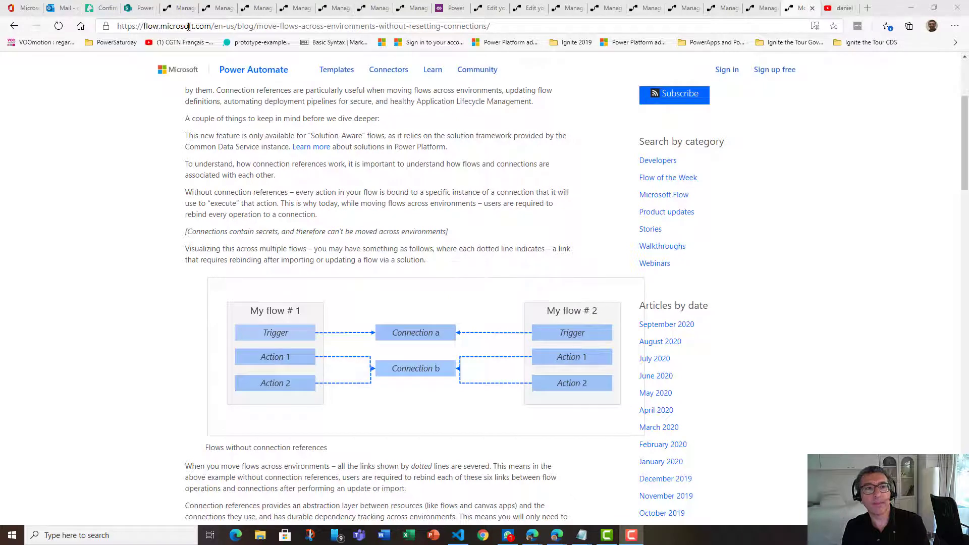
Step: Review the article's diagrams of flows without and with connection references, and view the Power Platform ALM Demo (dev) SharePoint site
left_click_drag(492, 26, 109, 20)
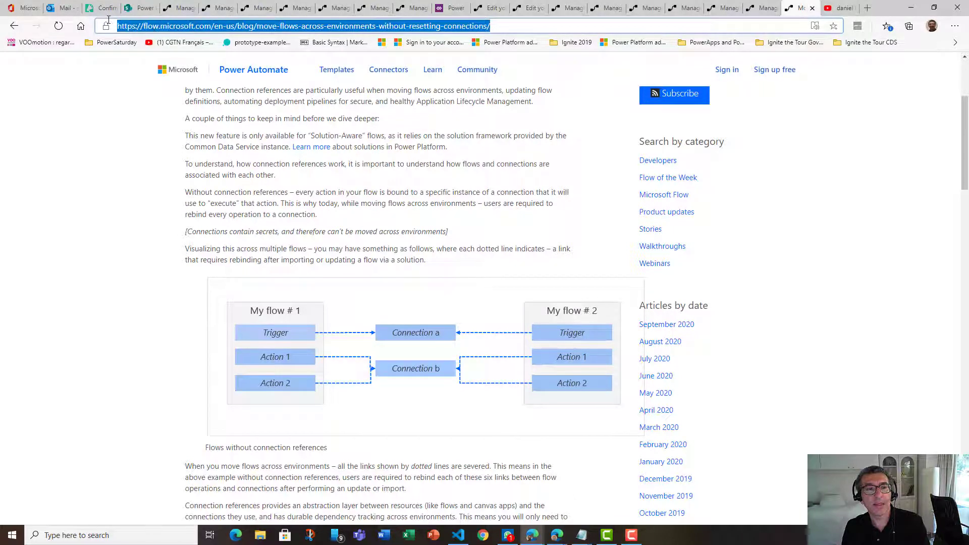
scroll(461, 212, "down", 1)
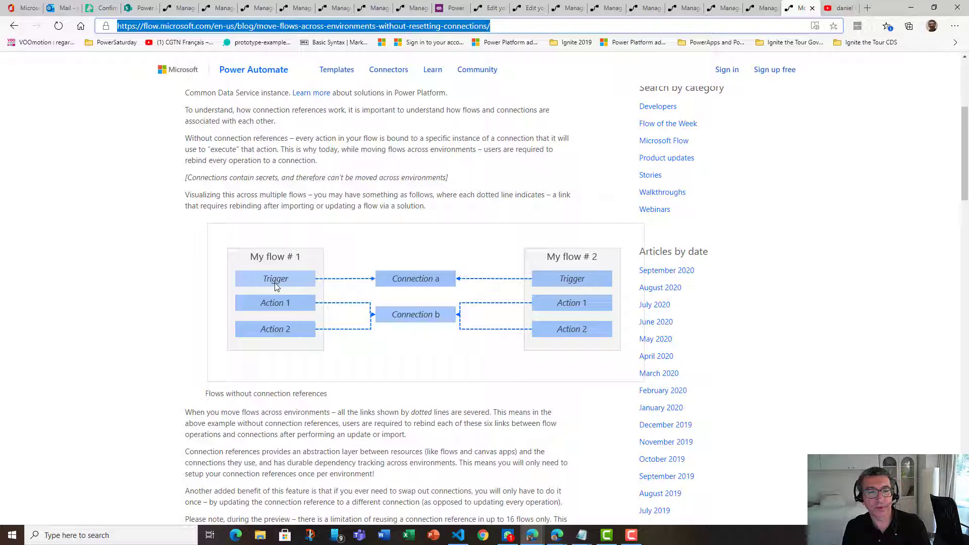
scroll(275, 291, "down", 6)
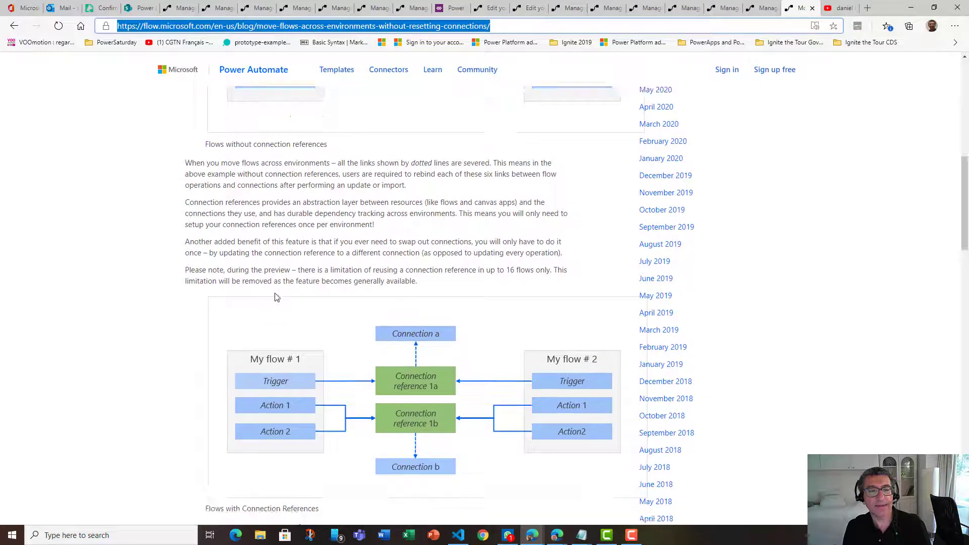
scroll(275, 297, "down", 1)
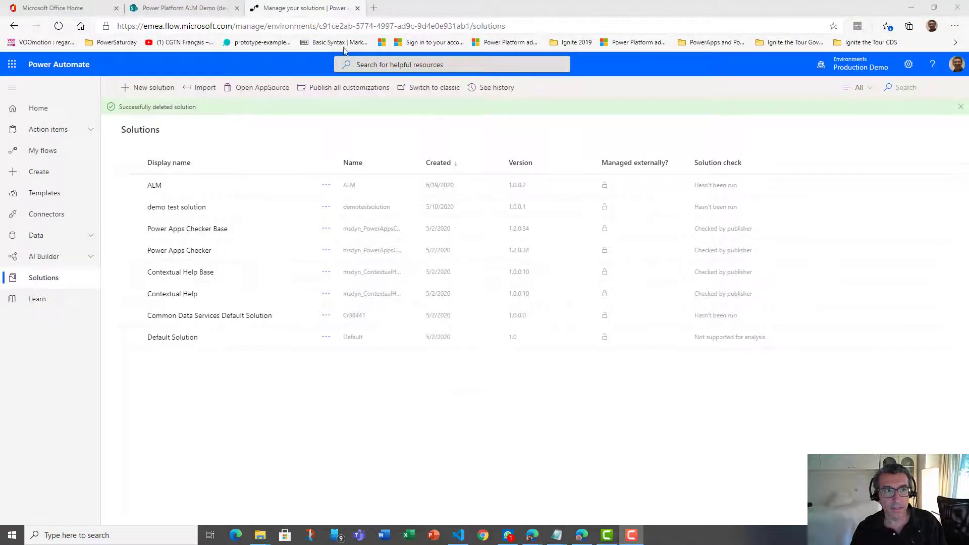
left_click(181, 9)
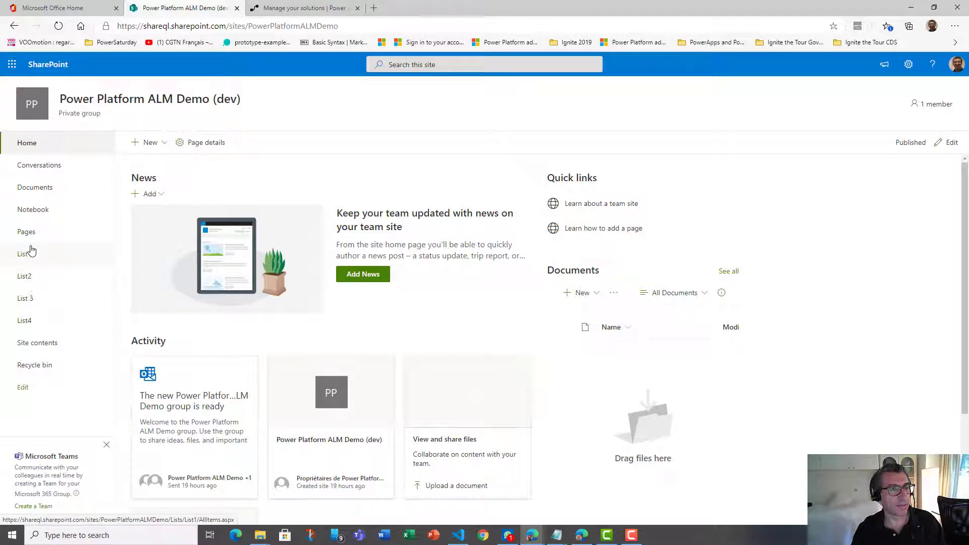
Step: Switch to Power Automate and create a solution named My Application with CDS Default Publisher as its publisher
left_click(283, 8)
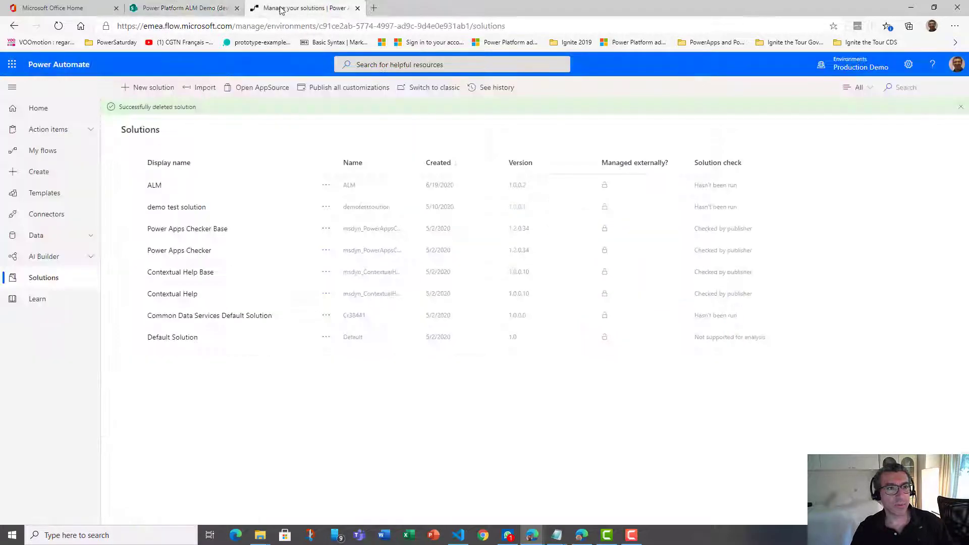
left_click(158, 88)
left_click(916, 128)
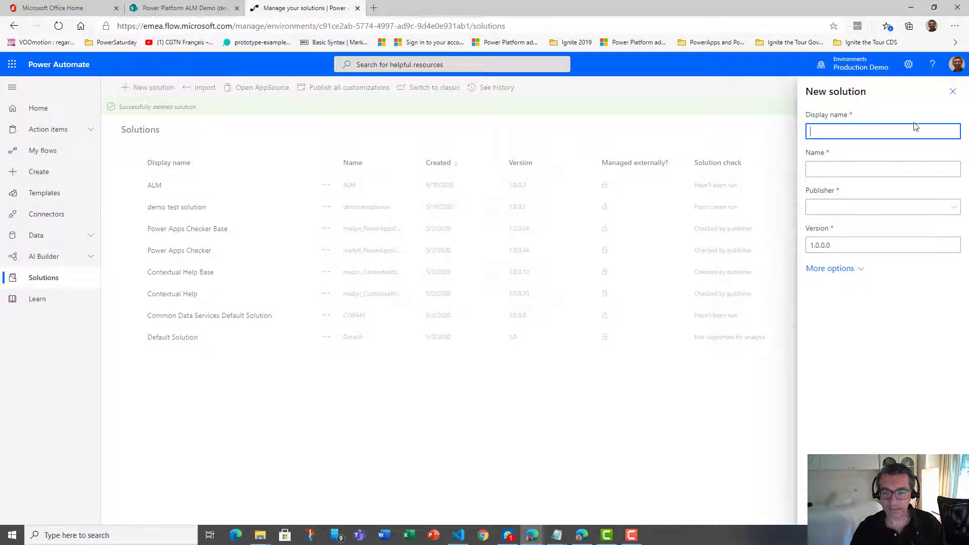
type("My A")
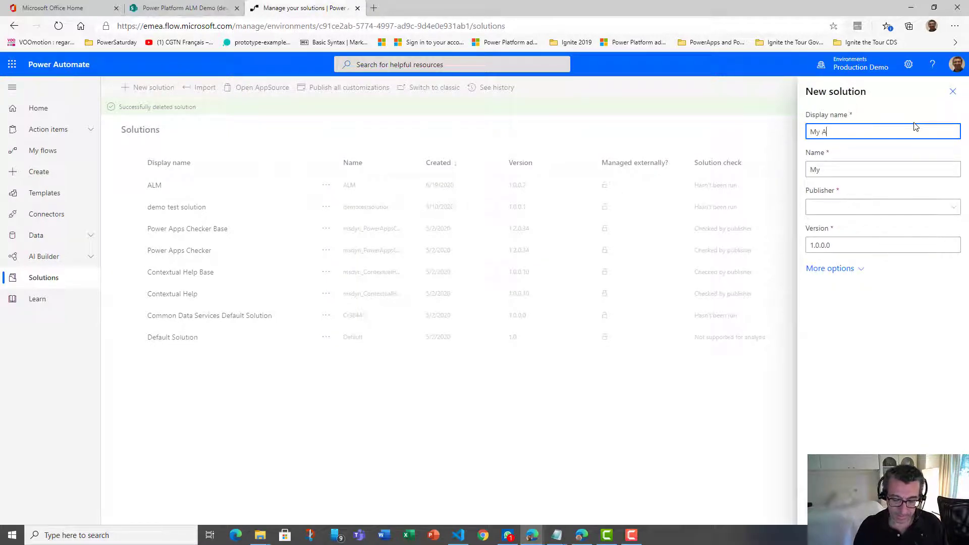
type("pplication")
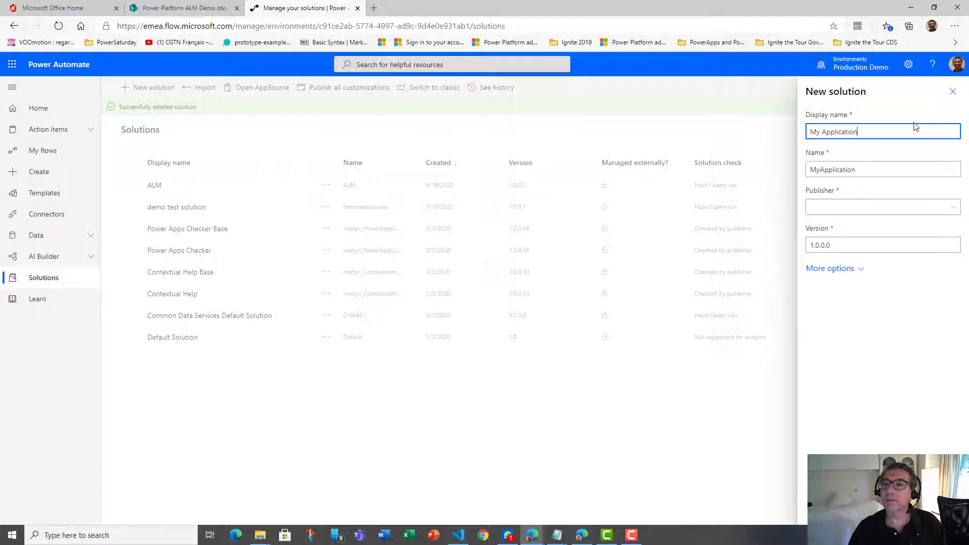
left_click(950, 207)
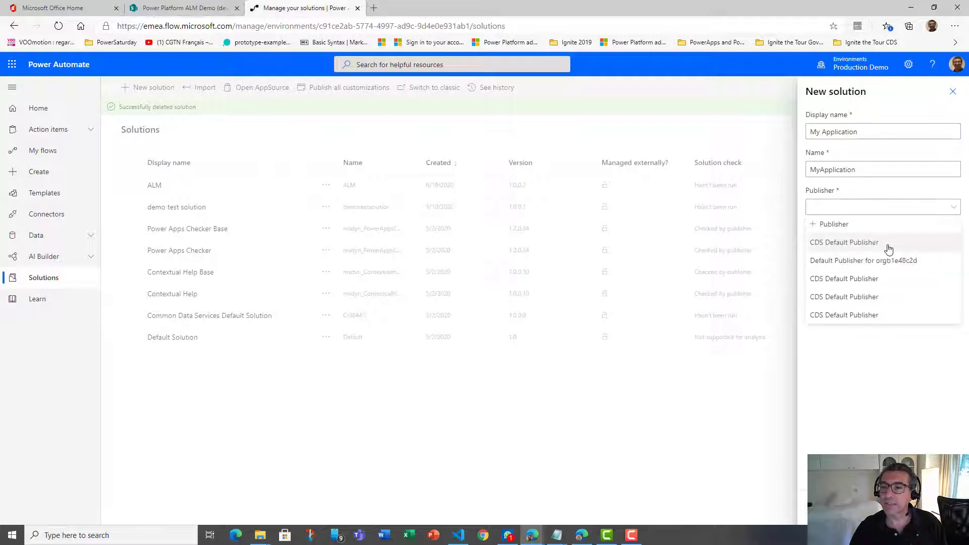
left_click(889, 250)
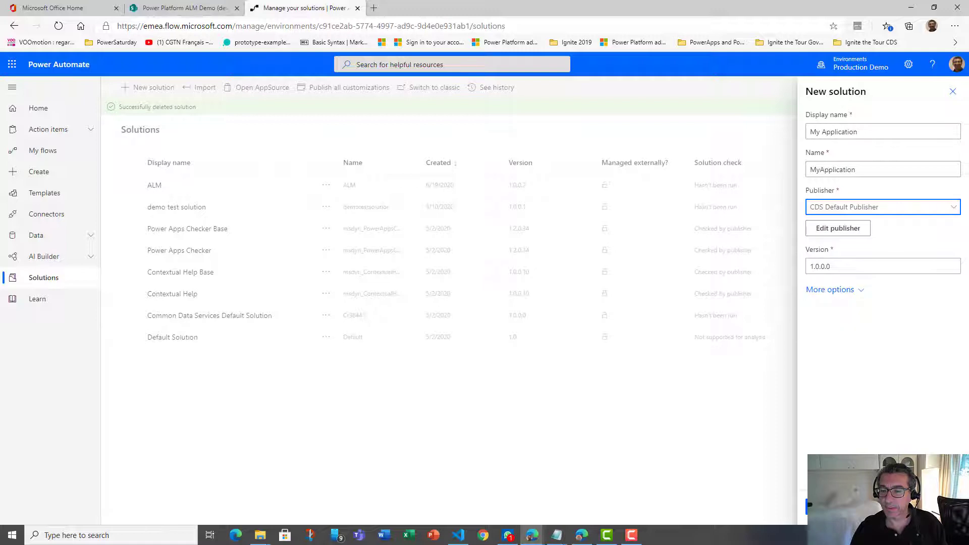
left_click(823, 508)
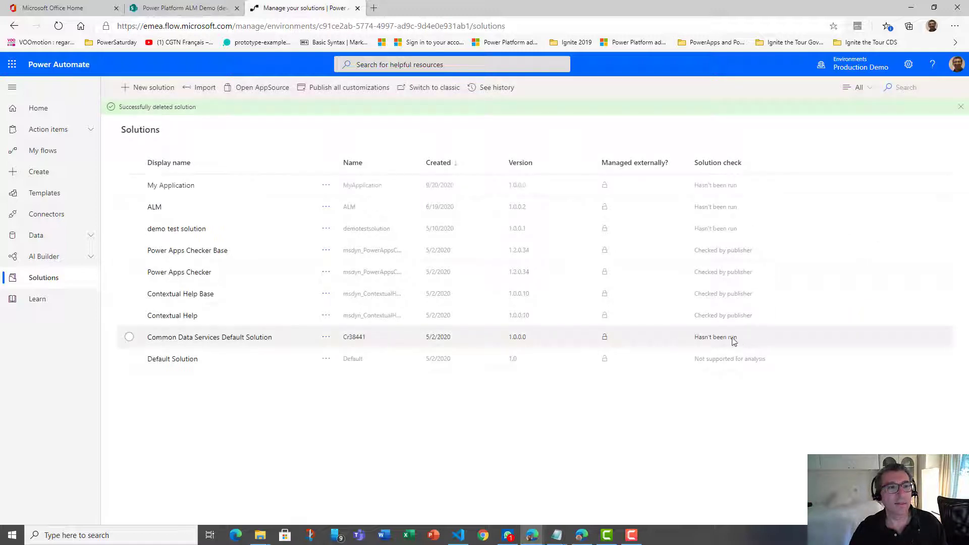
Step: Refresh the solutions list, open My Application and create a flow in it with the Manually trigger a flow trigger
left_click(59, 26)
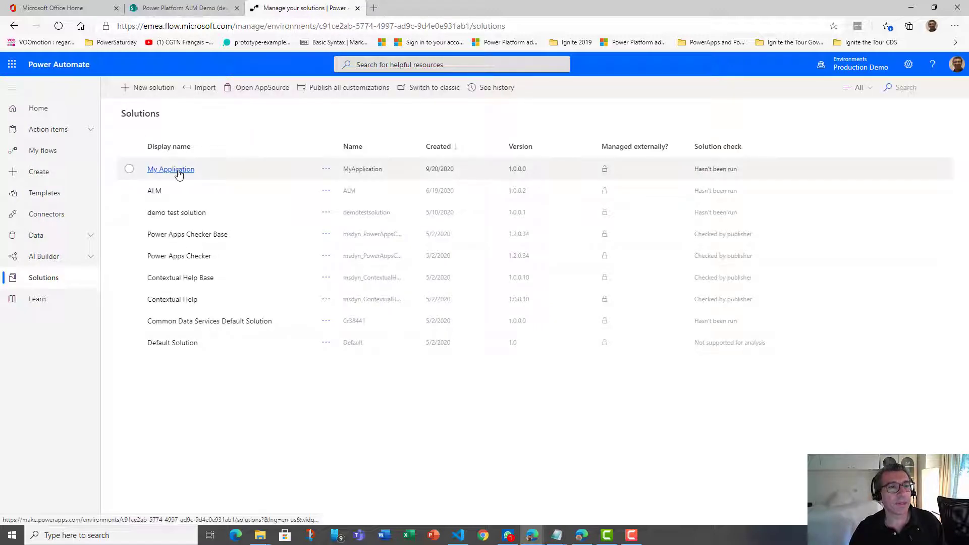
left_click(179, 174)
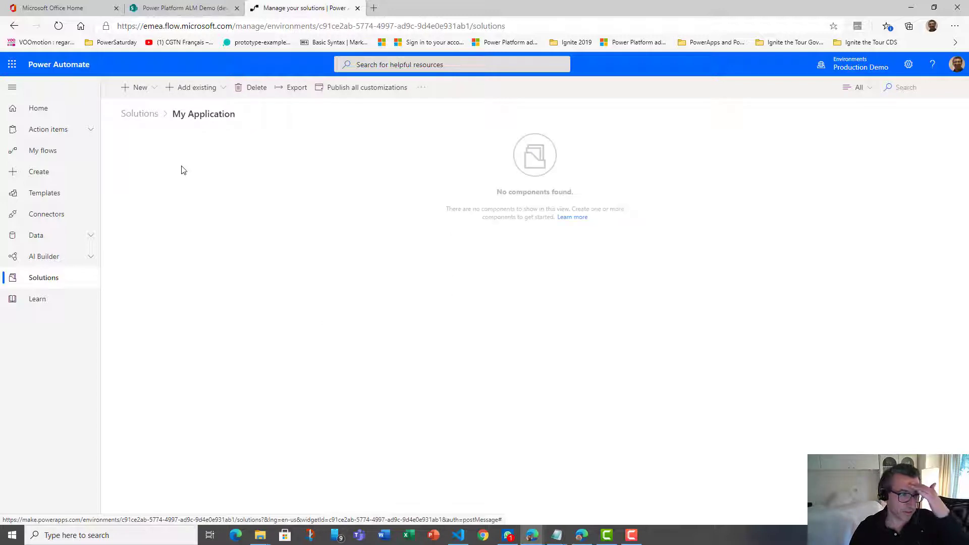
left_click(156, 90)
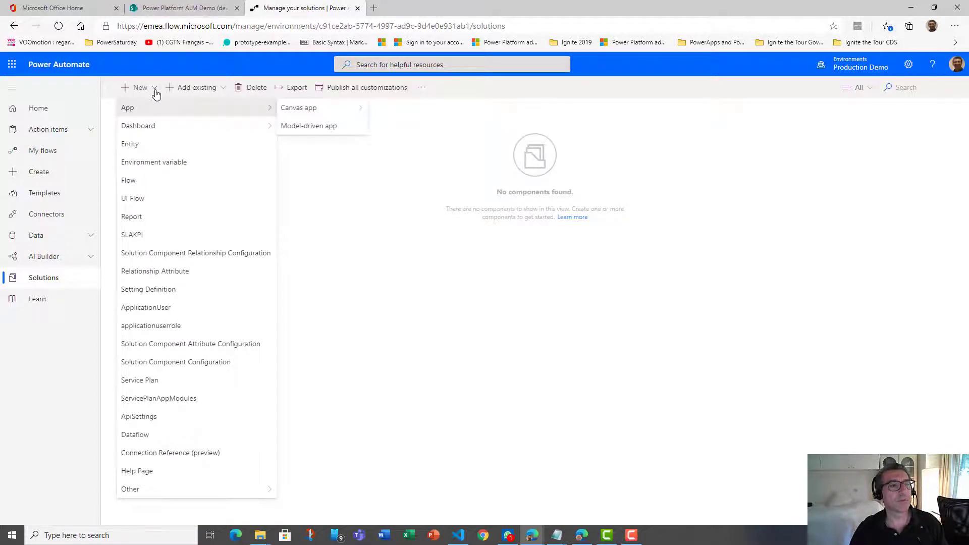
left_click(148, 184)
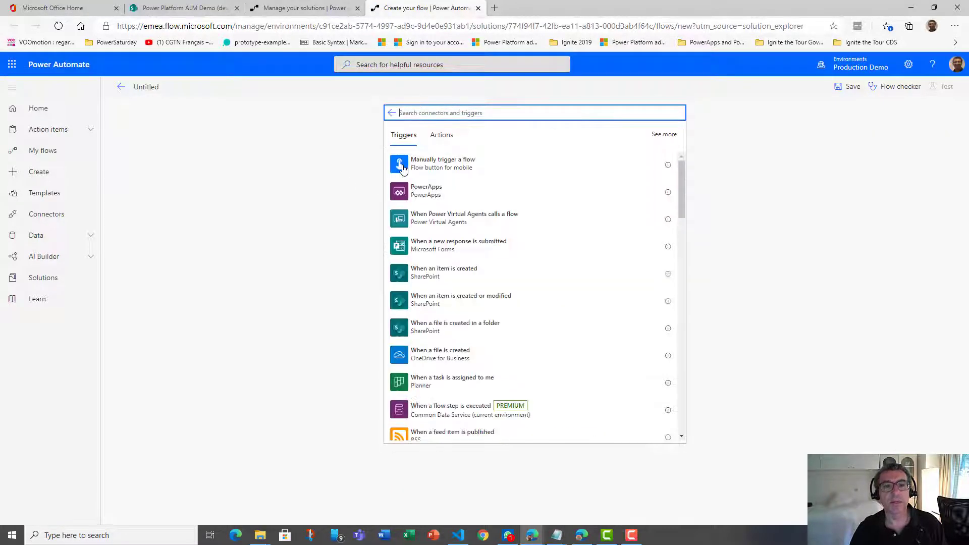
left_click(402, 168)
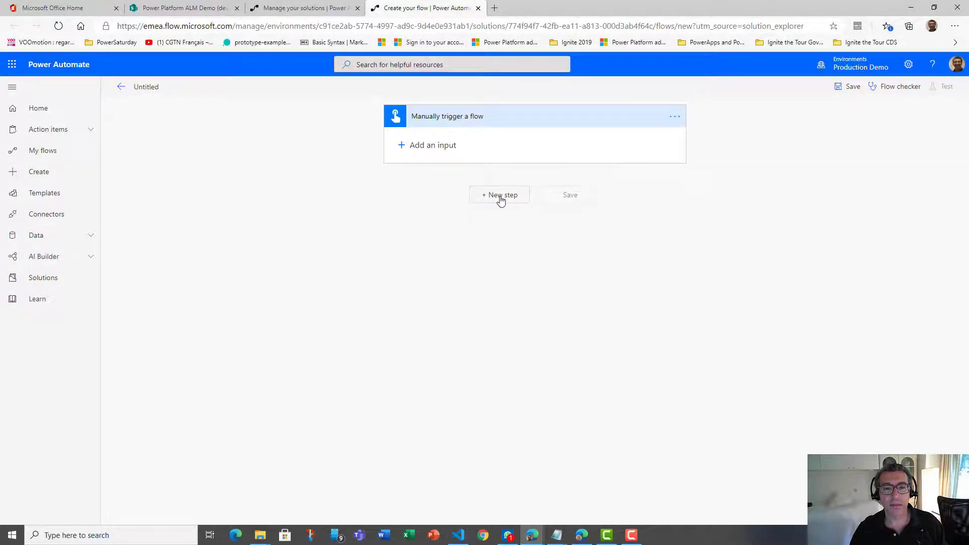
Step: Add a SharePoint Get items action after the manual trigger
left_click(500, 197)
type("S")
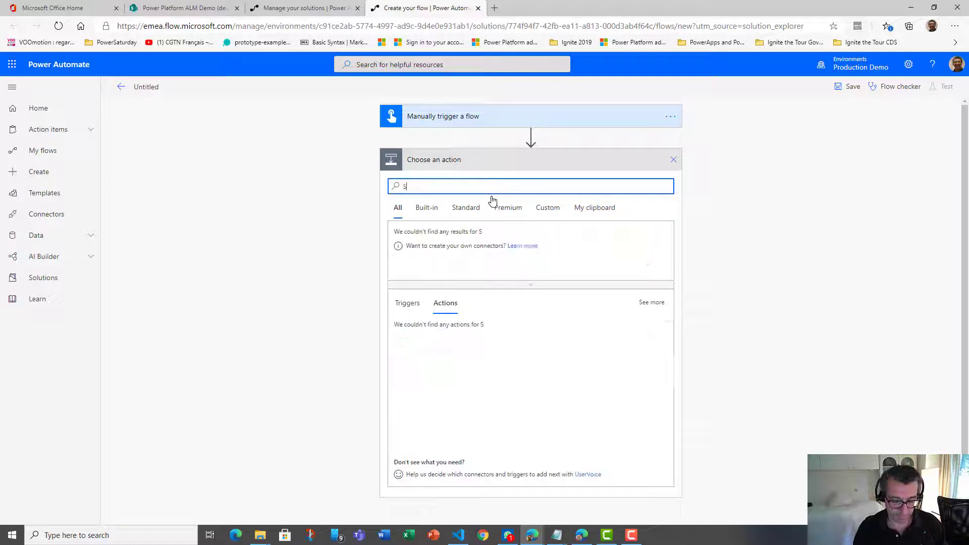
type("harePoint")
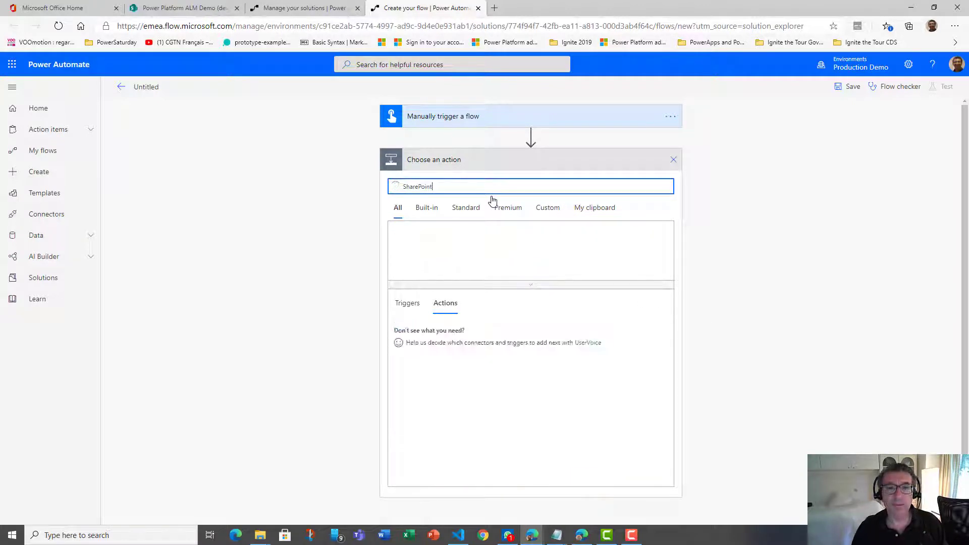
left_click(408, 241)
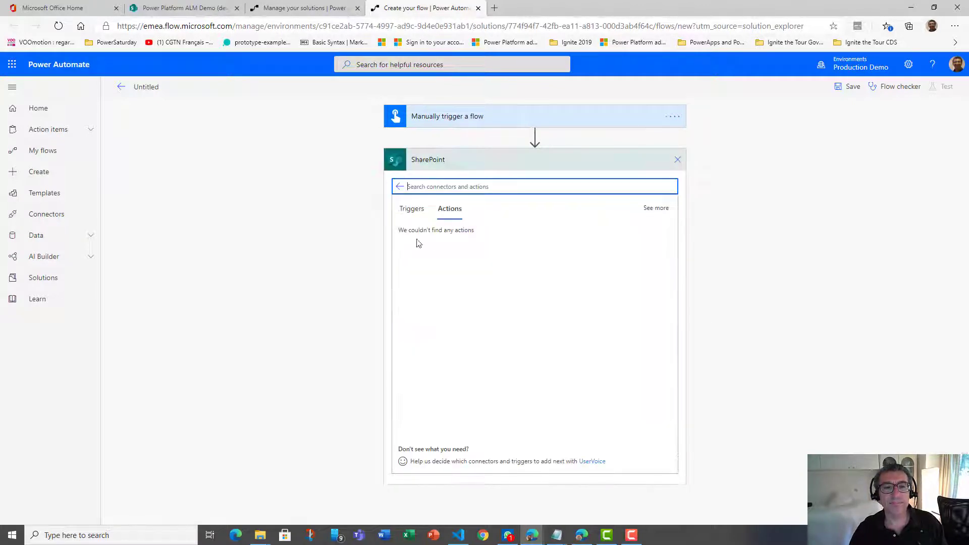
scroll(539, 333, "down", 5)
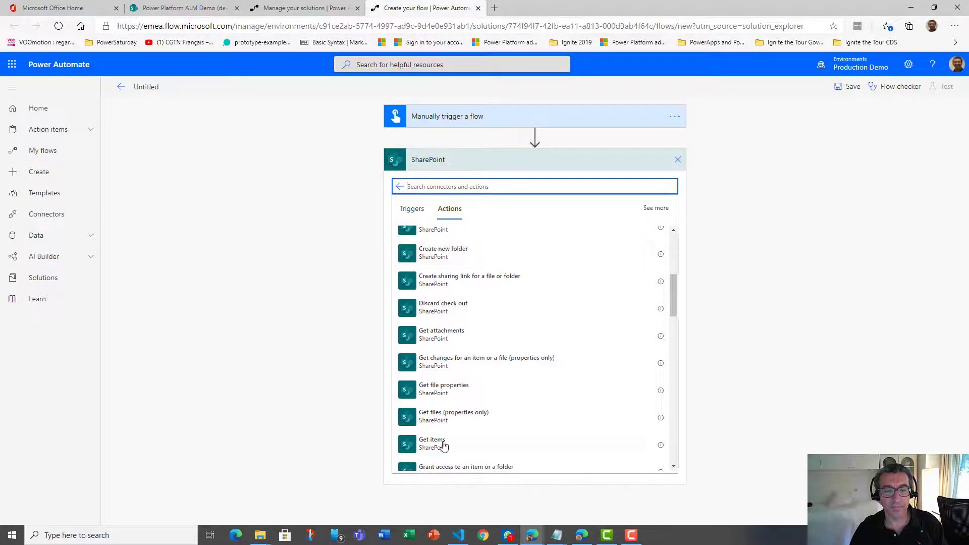
left_click(443, 443)
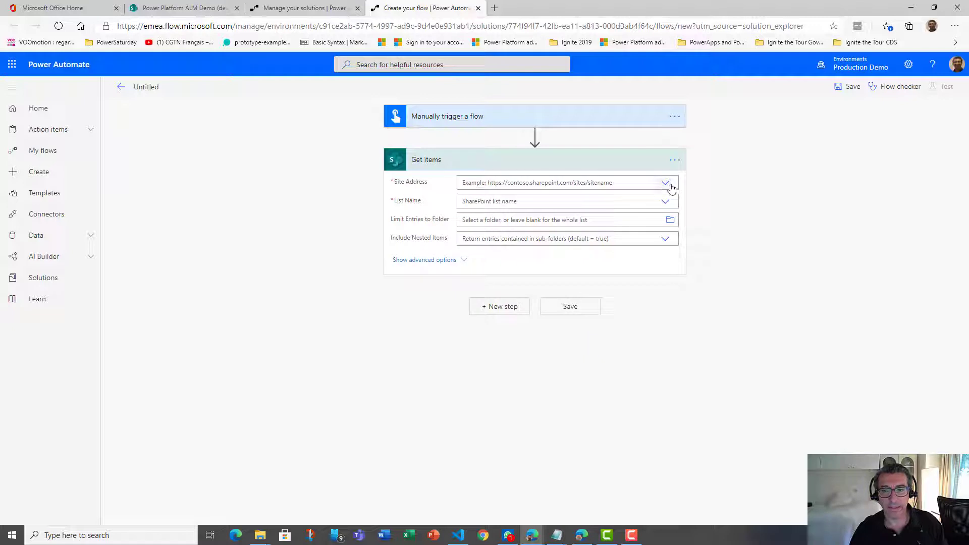
Step: Set the Get items action's site address to Power Platform ALM Demo (dev) and its list name to List1
left_click(666, 183)
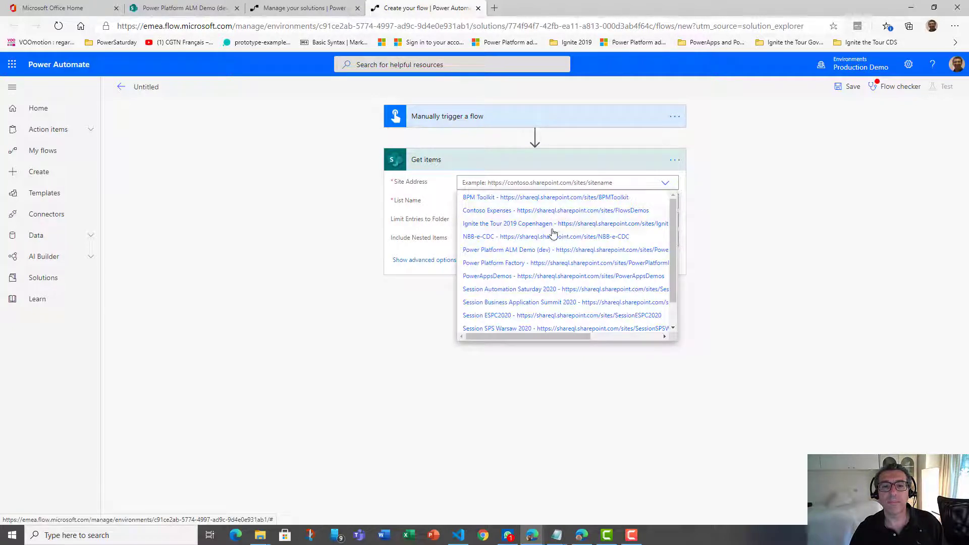
left_click(545, 250)
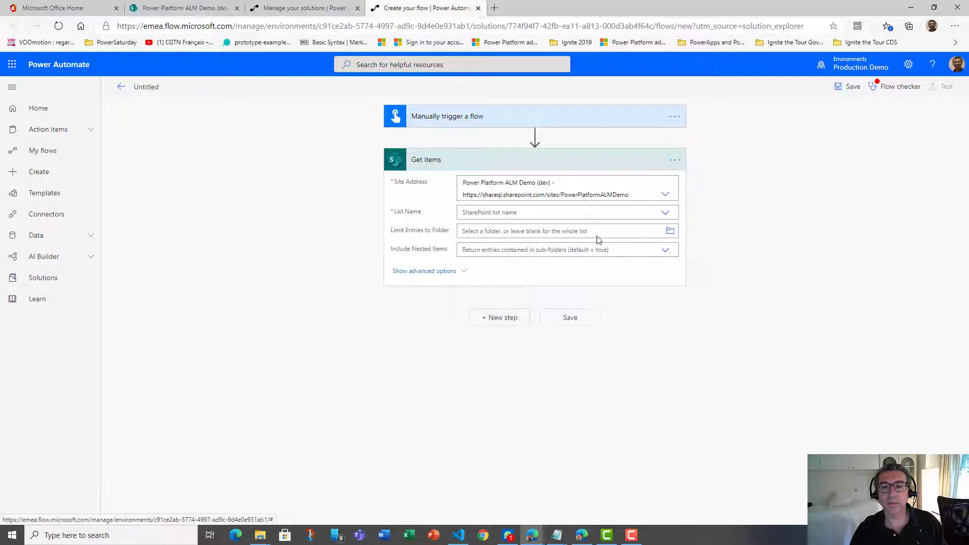
left_click(665, 216)
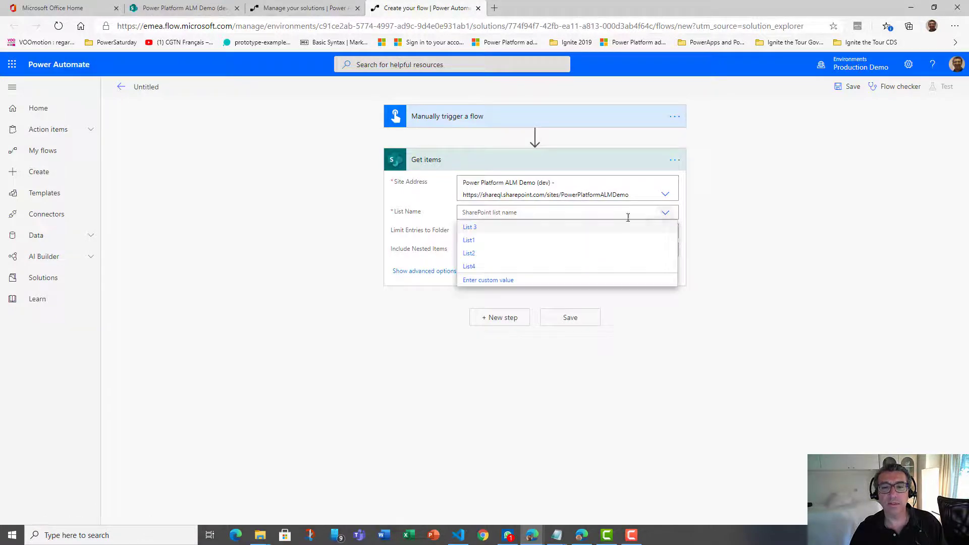
left_click(484, 243)
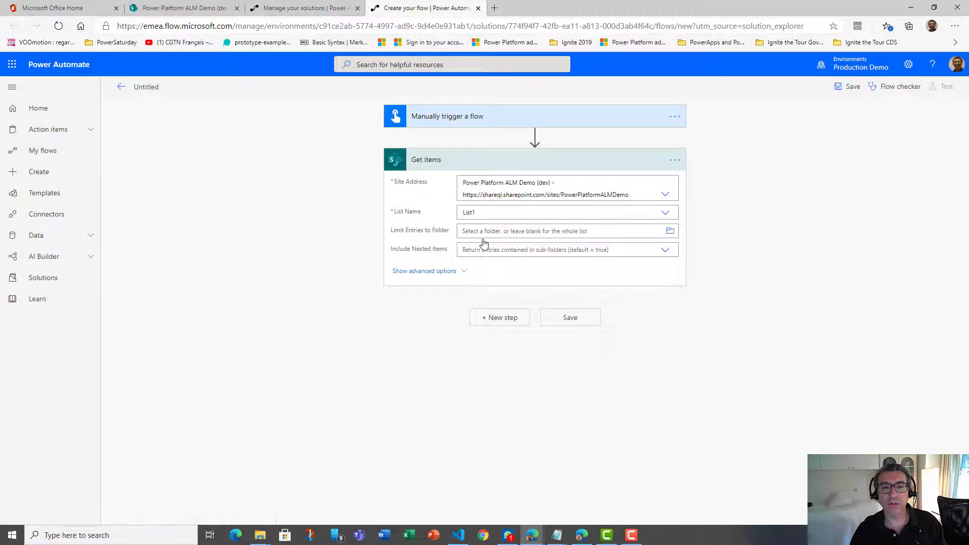
Step: Copy the Get items action to the clipboard, insert the copy as the next action and set its list name to List2
left_click(676, 161)
left_click(648, 203)
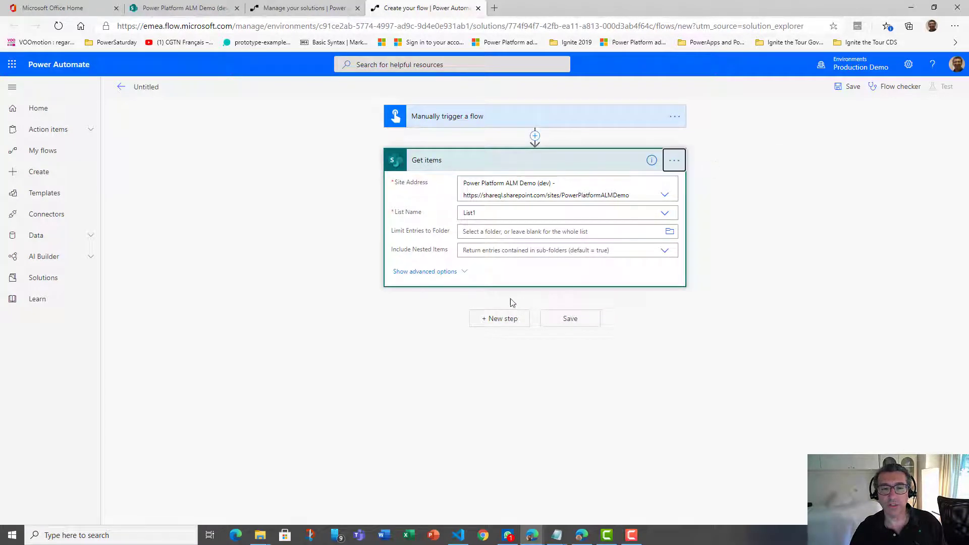
left_click(500, 321)
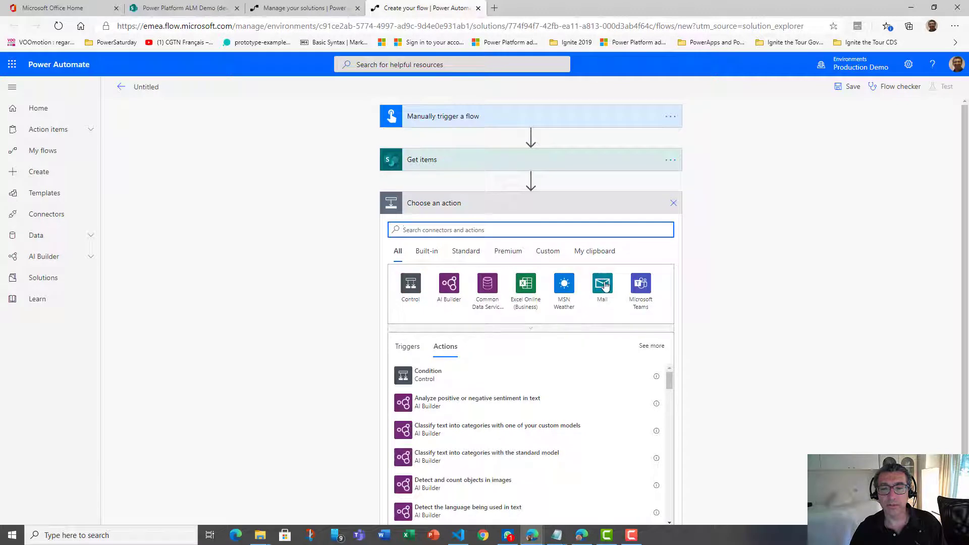
left_click(607, 257)
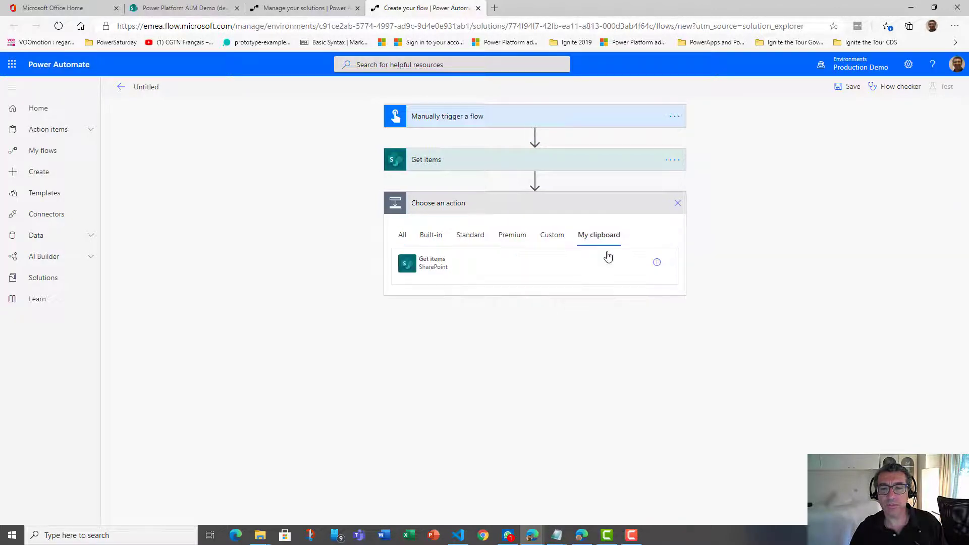
left_click(438, 268)
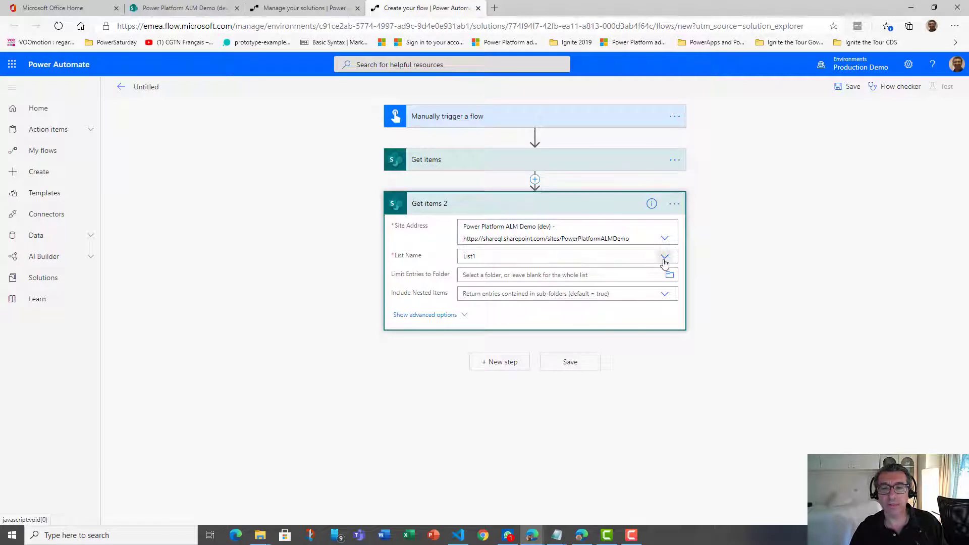
left_click(664, 258)
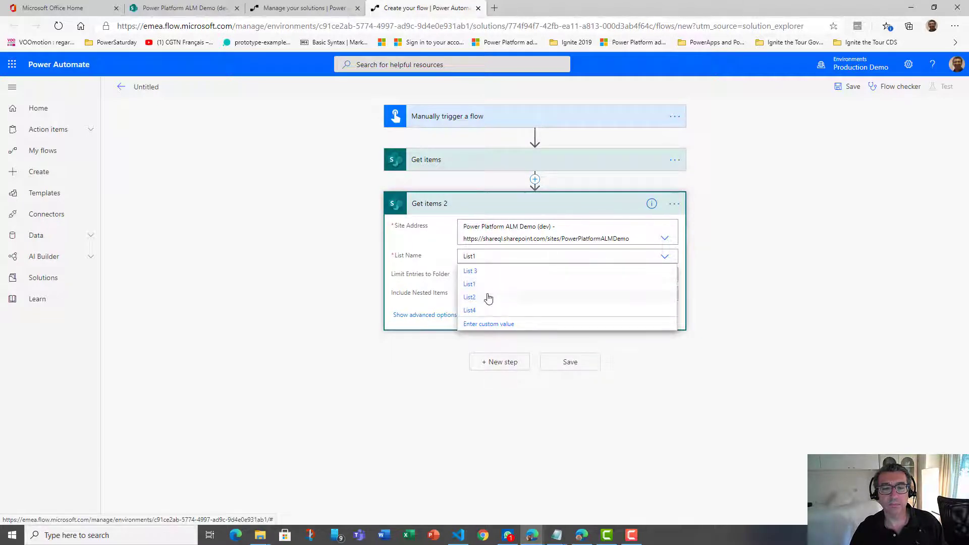
left_click(487, 297)
Step: Name the flow Flow1 and save it
left_click(152, 87)
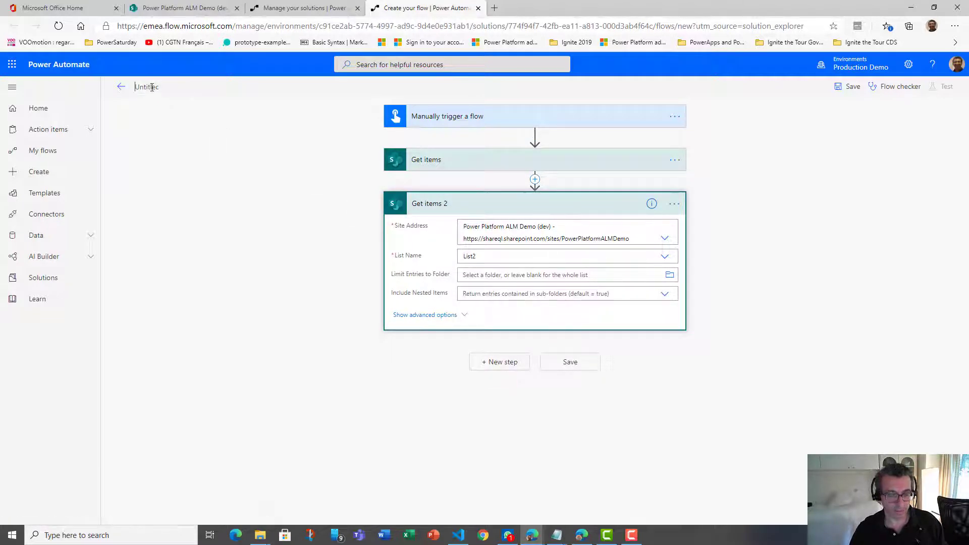
key("ctrl+a")
type("Flow")
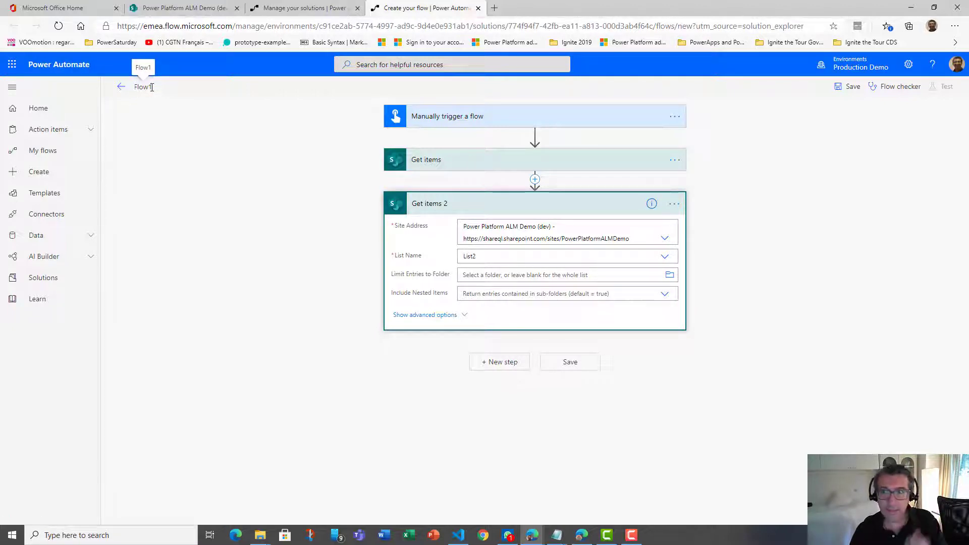
left_click(849, 87)
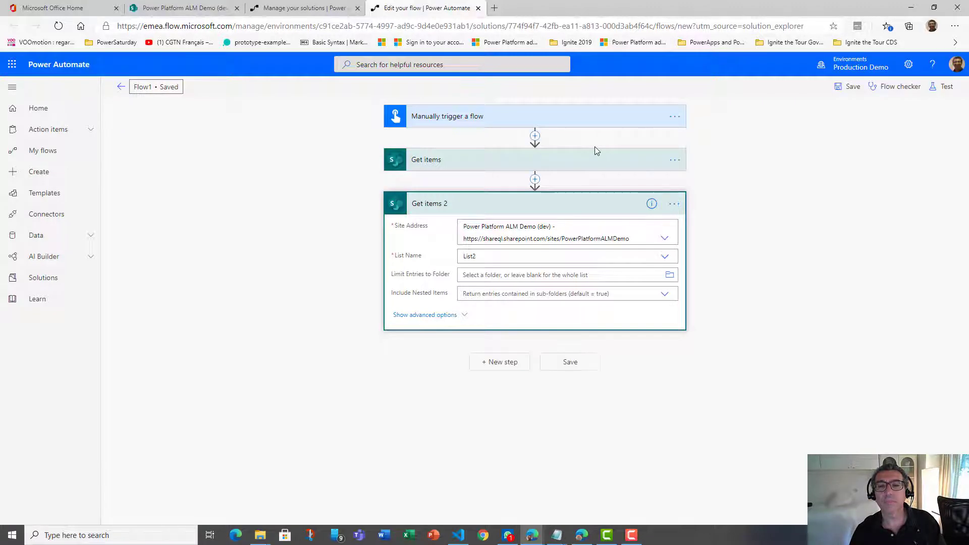
Step: Check the connection reference used by each of the two Get items actions, and leave the flow editor
left_click(675, 161)
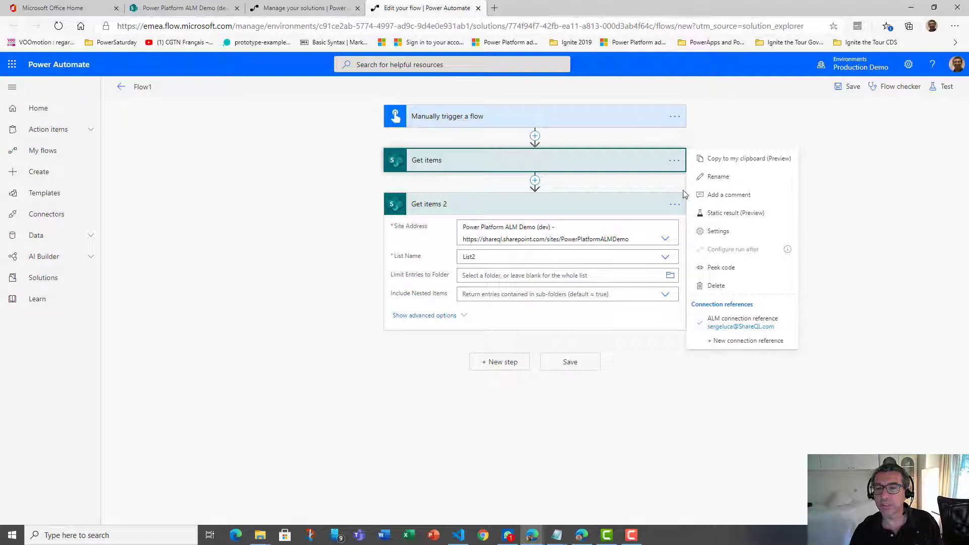
left_click(675, 205)
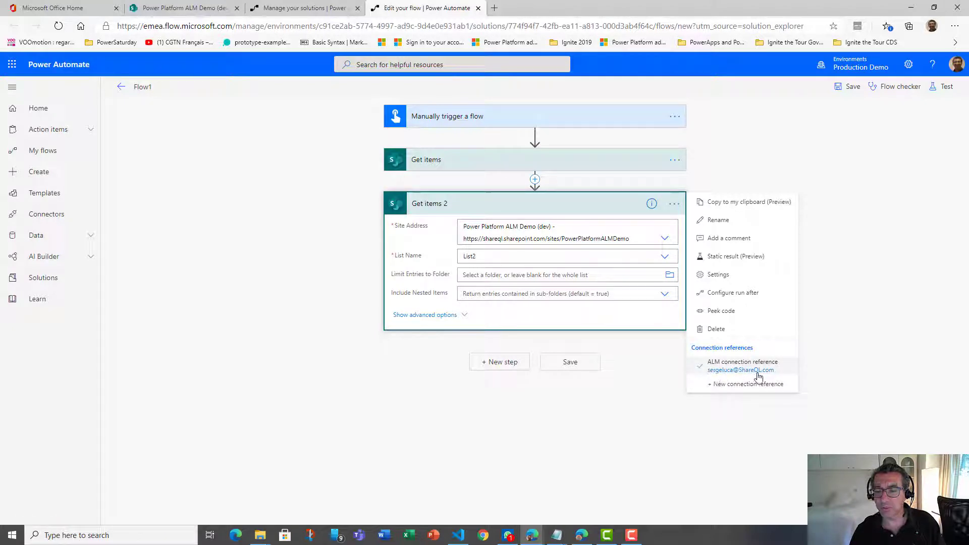
left_click(120, 88)
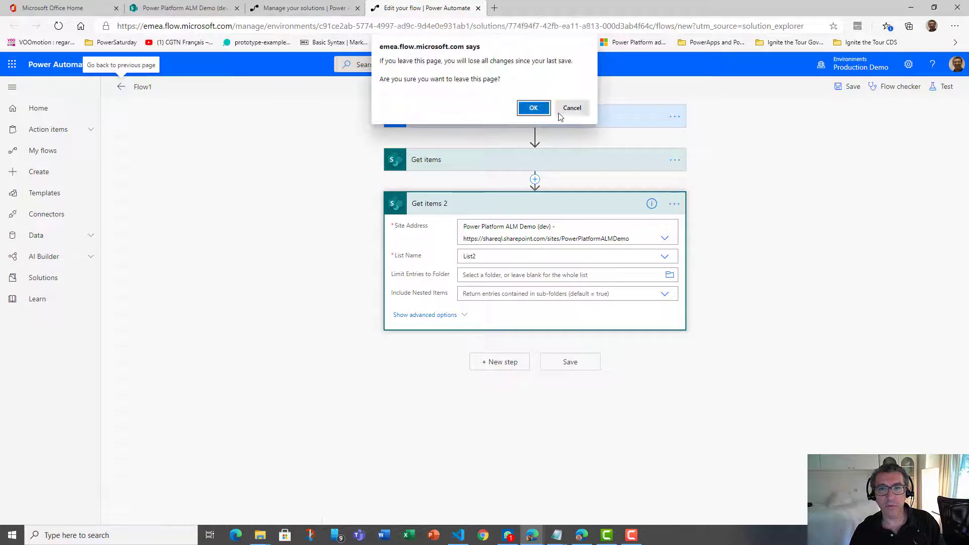
left_click(544, 111)
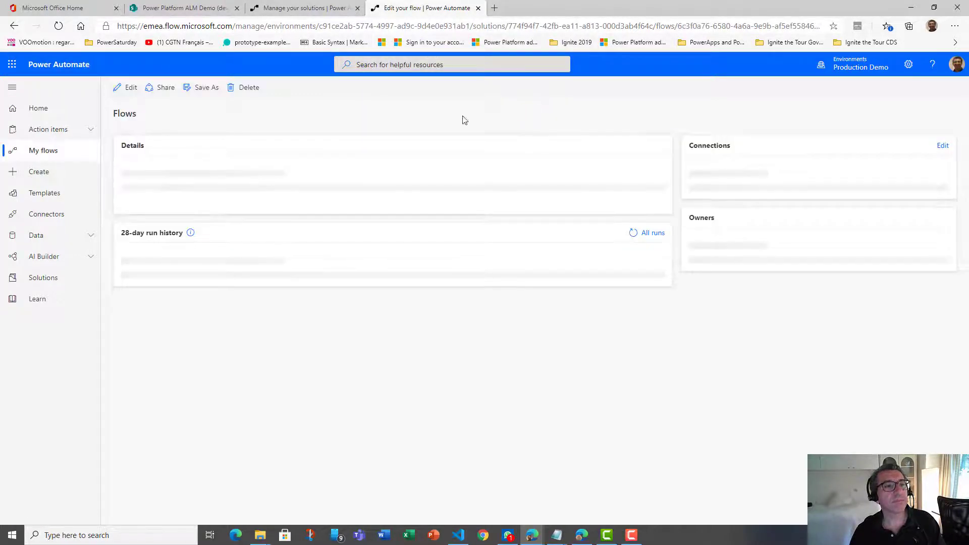
Step: Create another flow in the My Application solution that starts with the Manually trigger a flow trigger
left_click(44, 279)
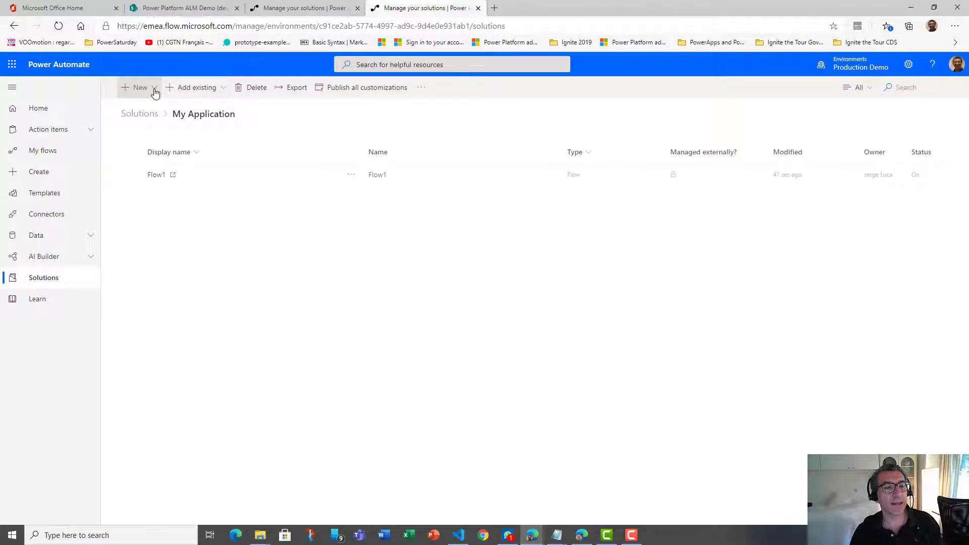
left_click(154, 89)
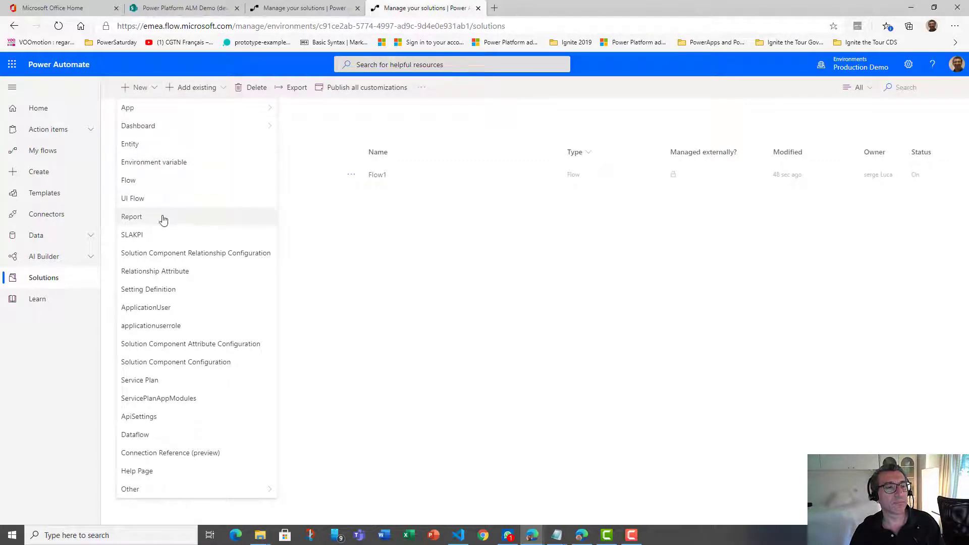
left_click(238, 181)
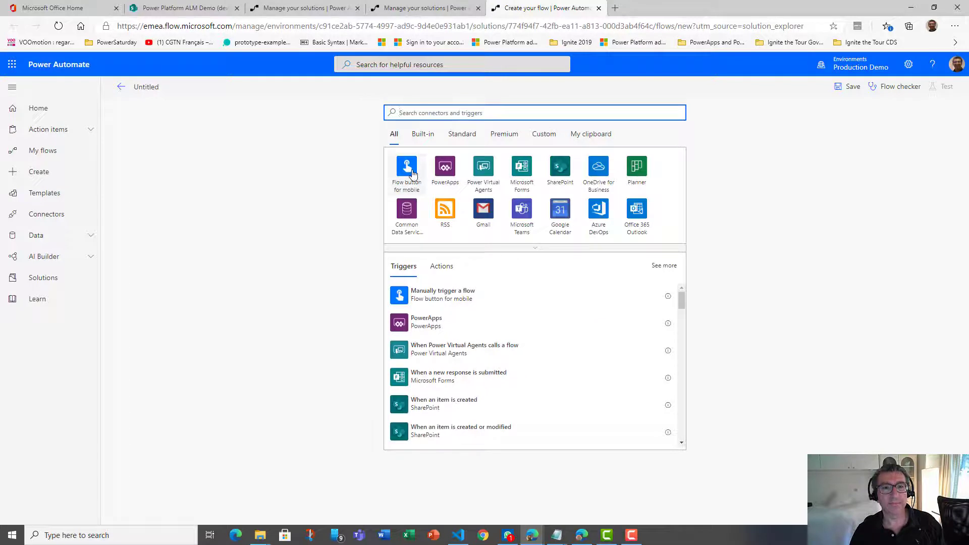
left_click(419, 174)
left_click(419, 171)
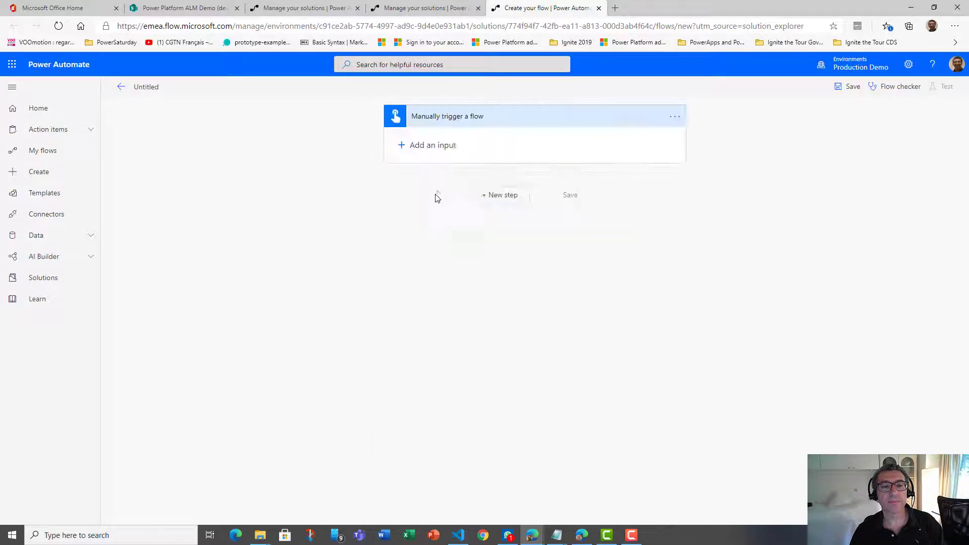
Step: Add a SharePoint Get items action after the manual trigger of the new flow
left_click(497, 202)
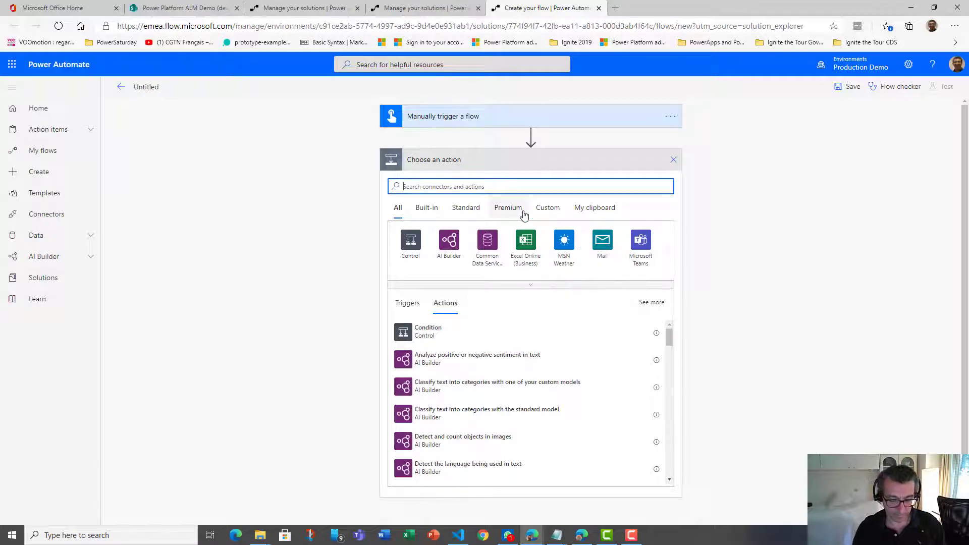
type("SharePoint")
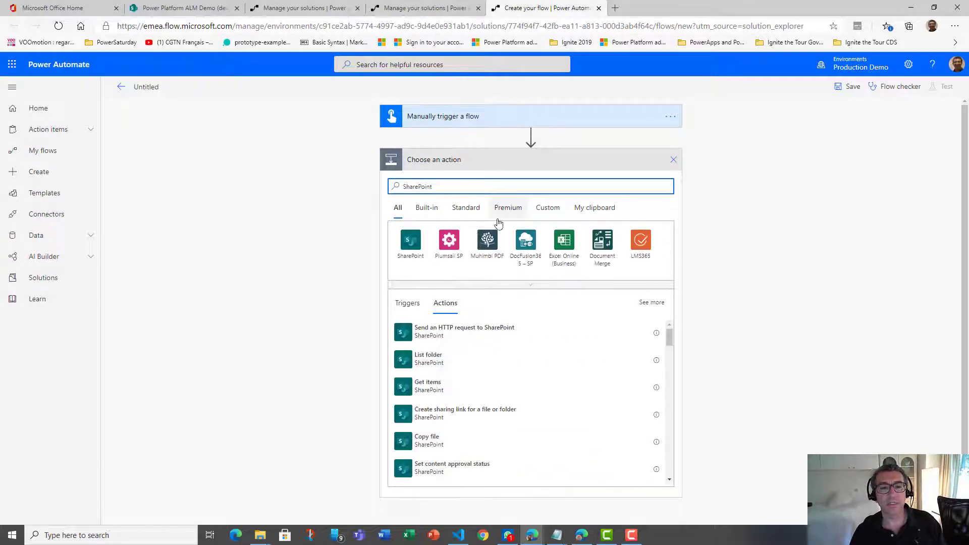
left_click(414, 250)
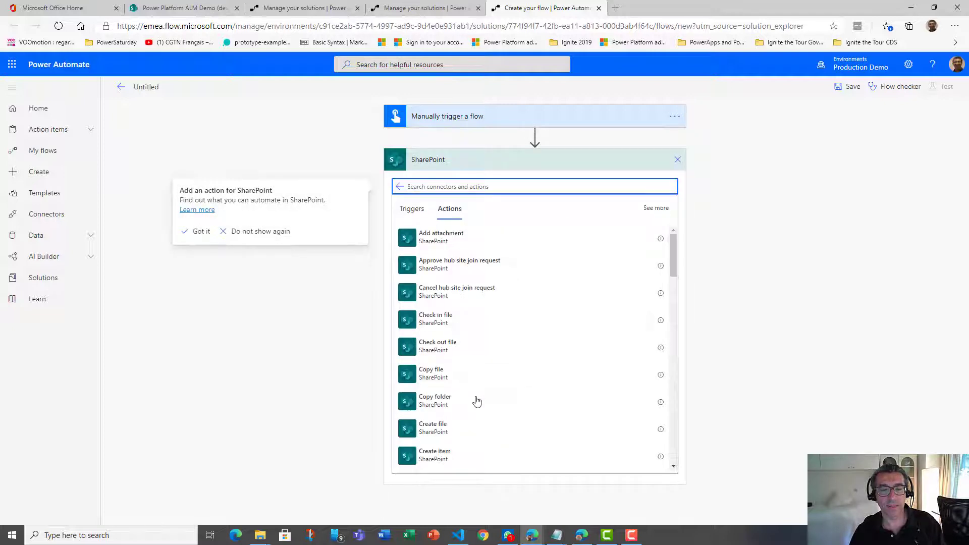
scroll(476, 400, "down", 3)
scroll(477, 400, "down", 2)
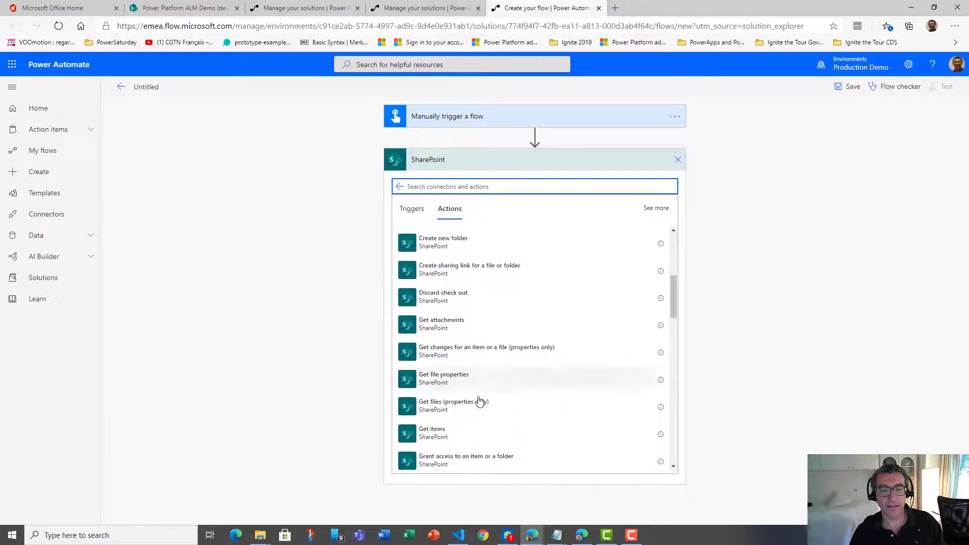
left_click(470, 431)
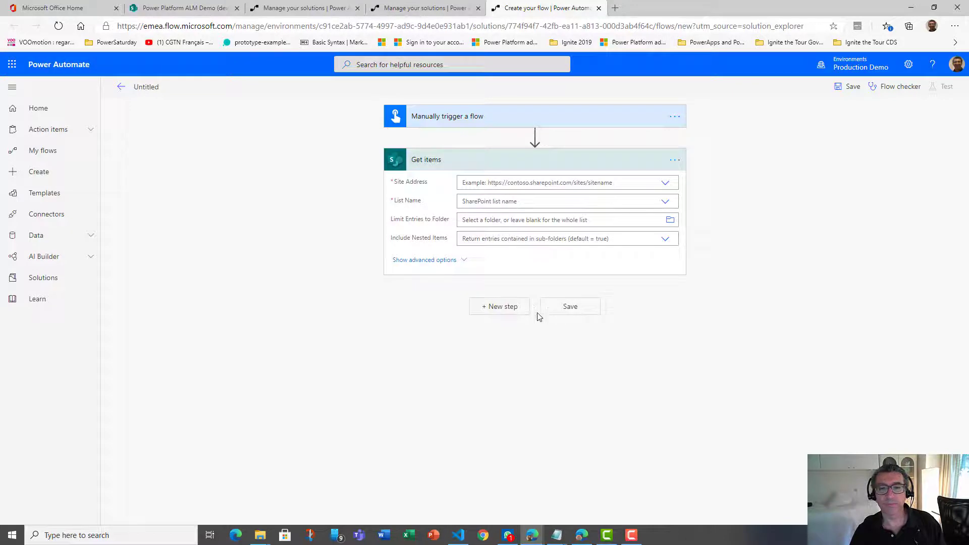
Step: Set the Get items action's site address to Power Platform ALM Demo (dev) and list name to List 3, and check its connection reference
left_click(664, 186)
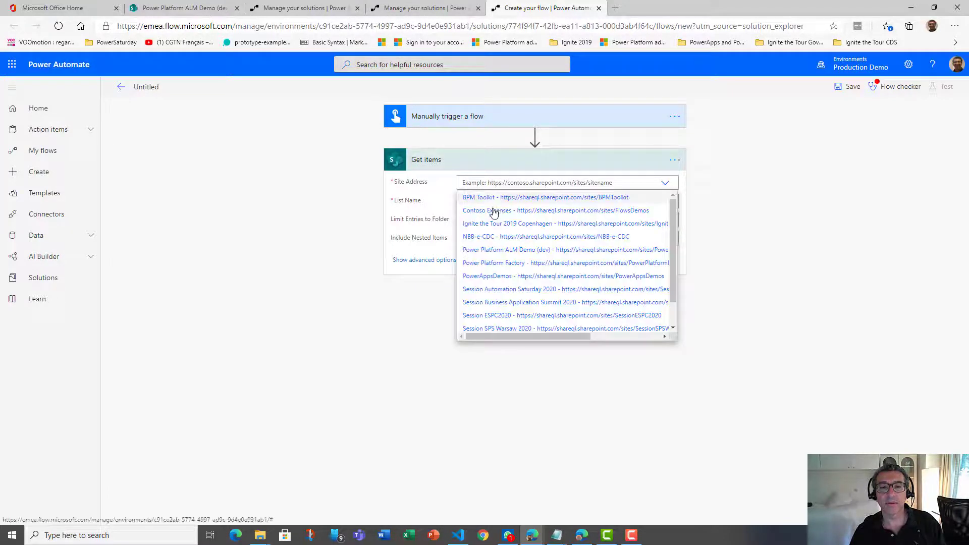
left_click(592, 247)
left_click(665, 213)
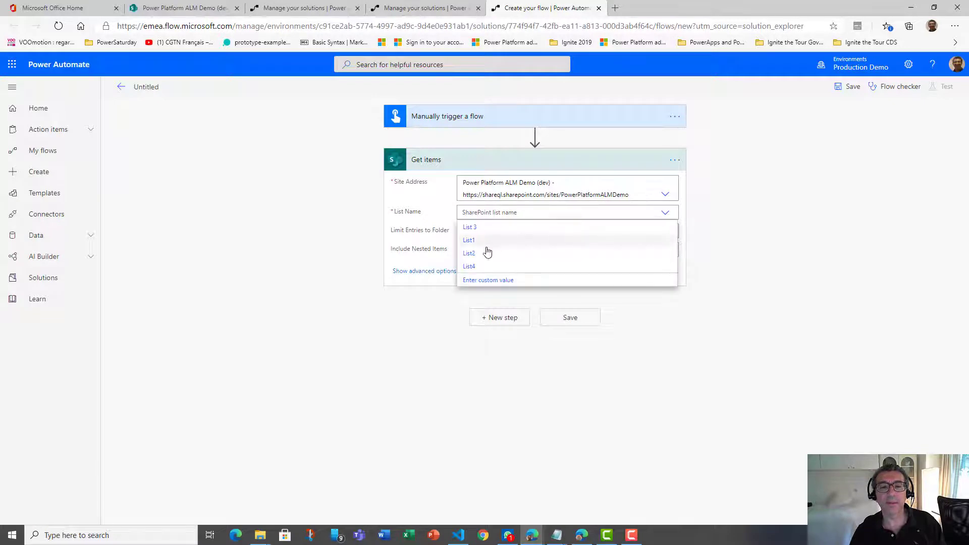
left_click(528, 225)
left_click(675, 161)
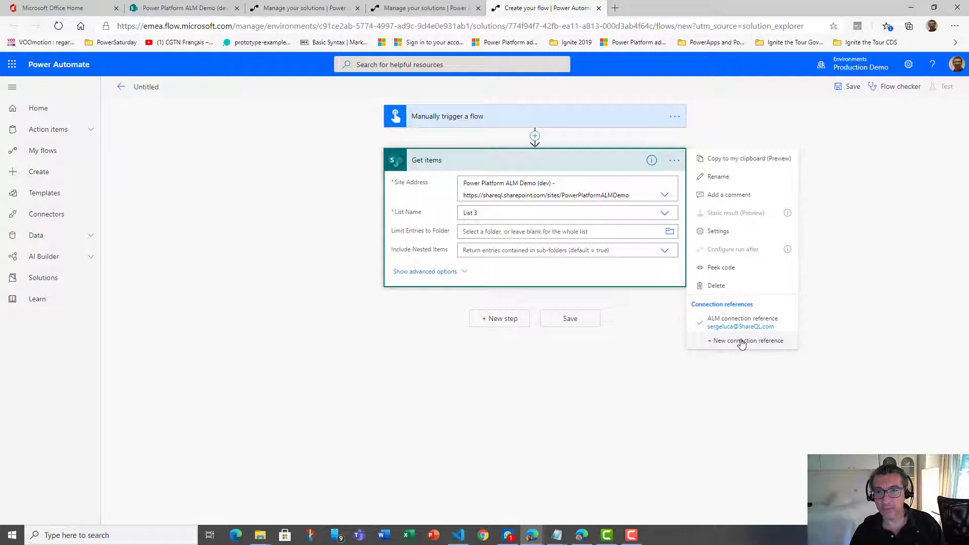
Step: Name the new flow Flow 2 and save it
left_click(135, 87)
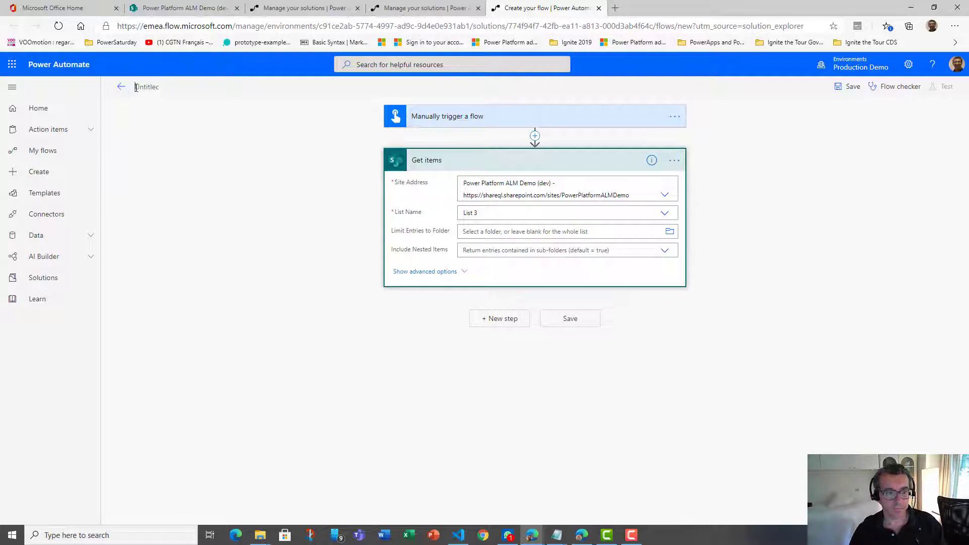
key("ctrl+a")
key("BackSpace")
type("Flow")
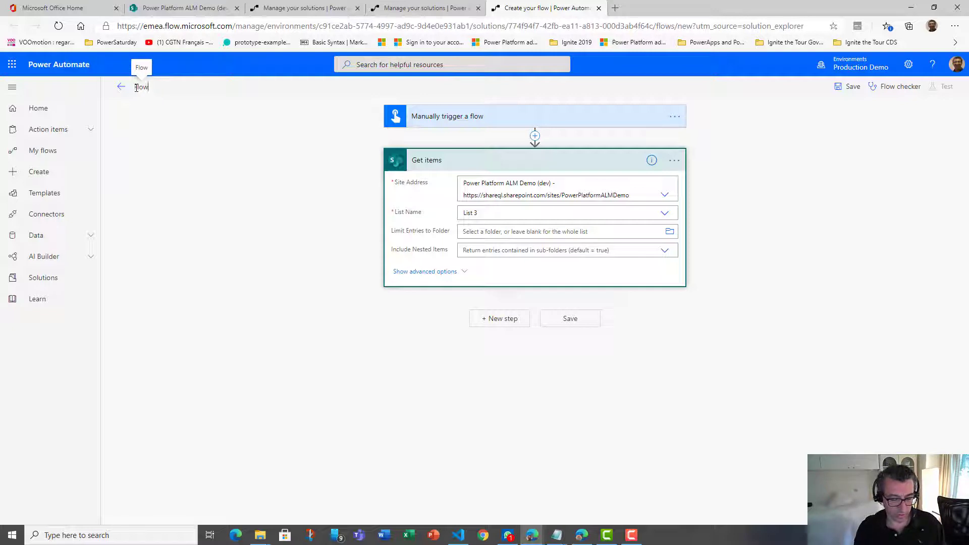
type("22")
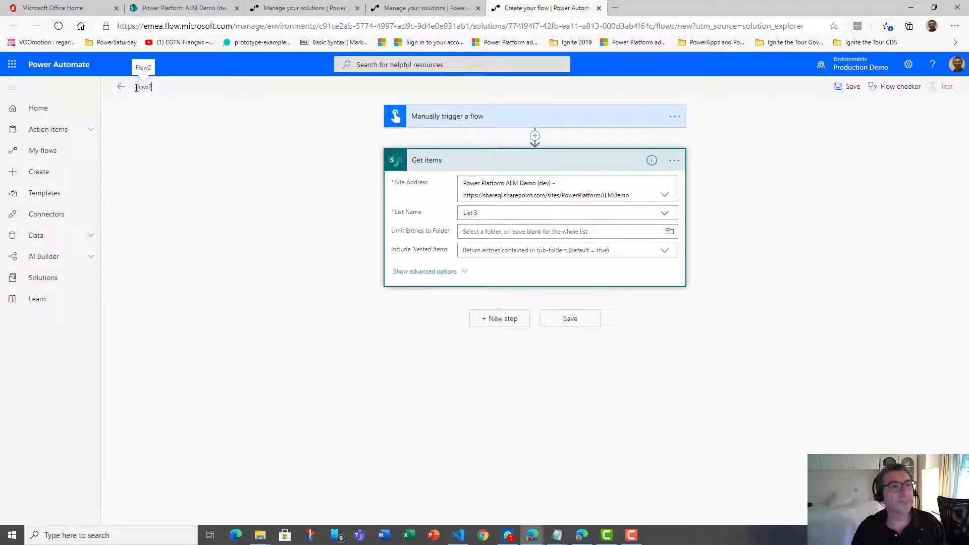
key("Left")
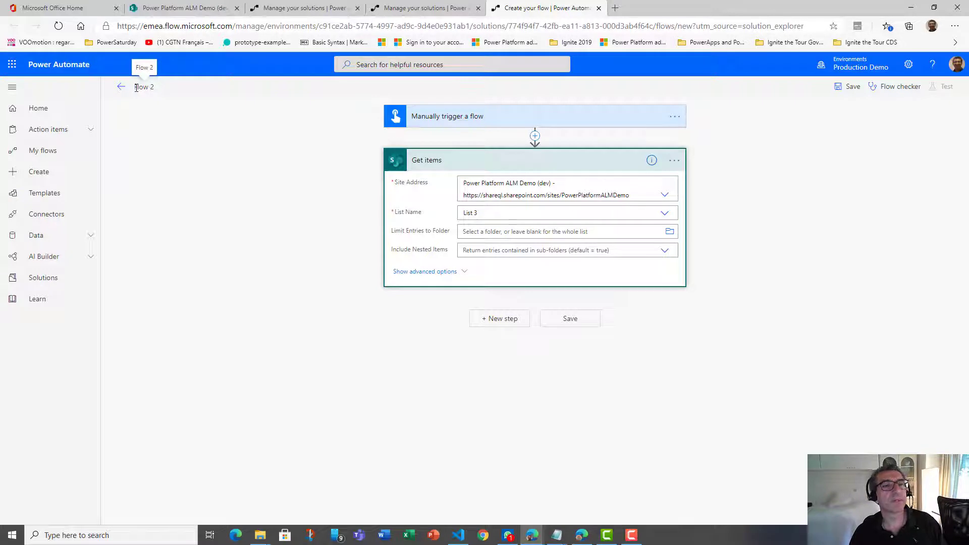
left_click(847, 89)
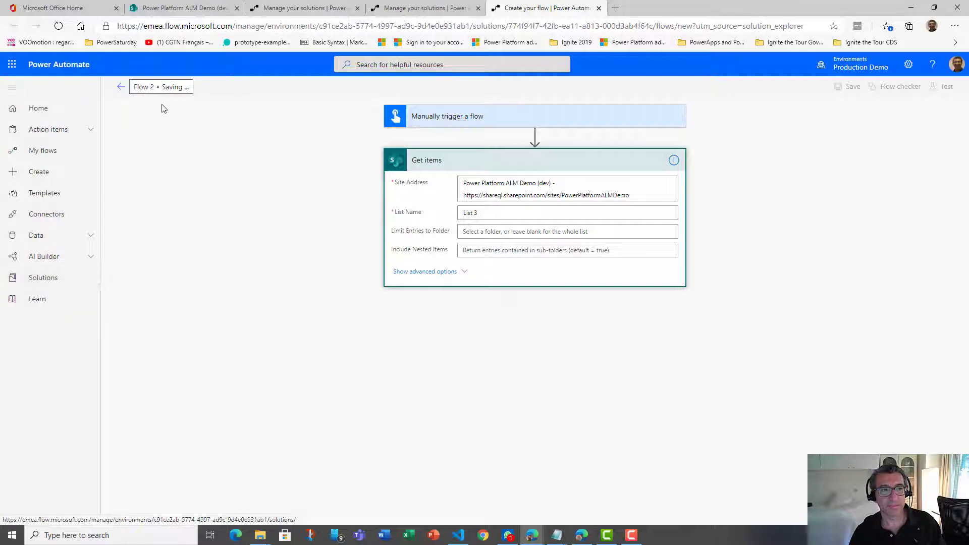
Step: Leave the flow editor and open the My Application solution's component list
left_click(121, 88)
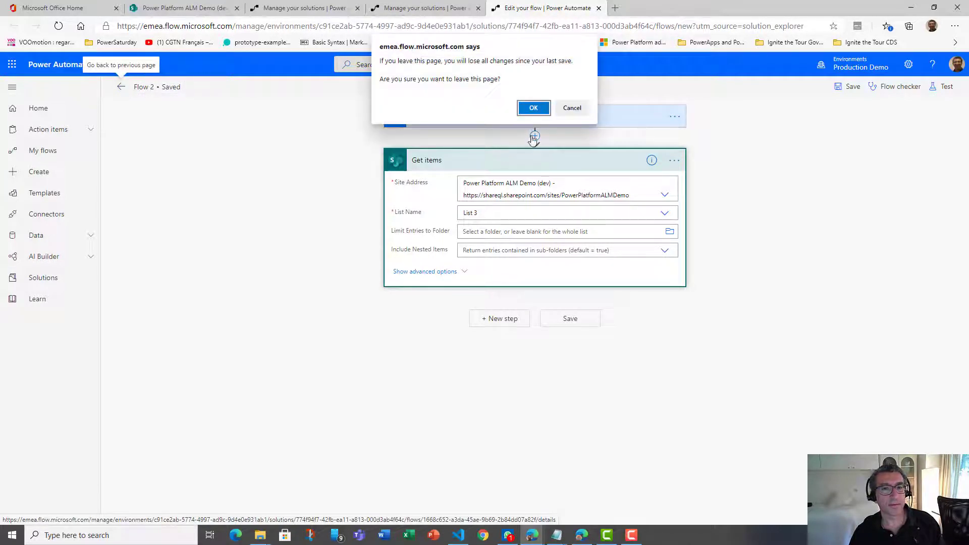
left_click(529, 115)
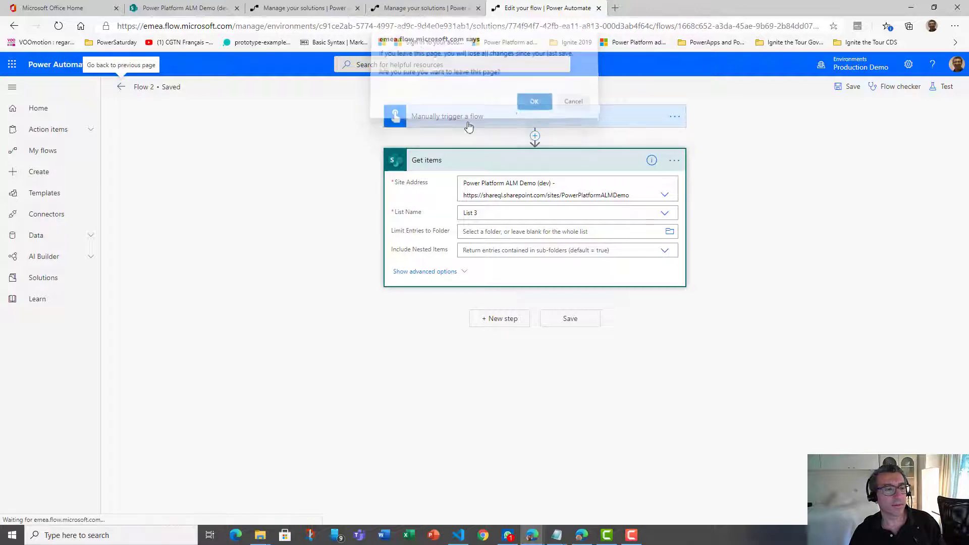
left_click(58, 281)
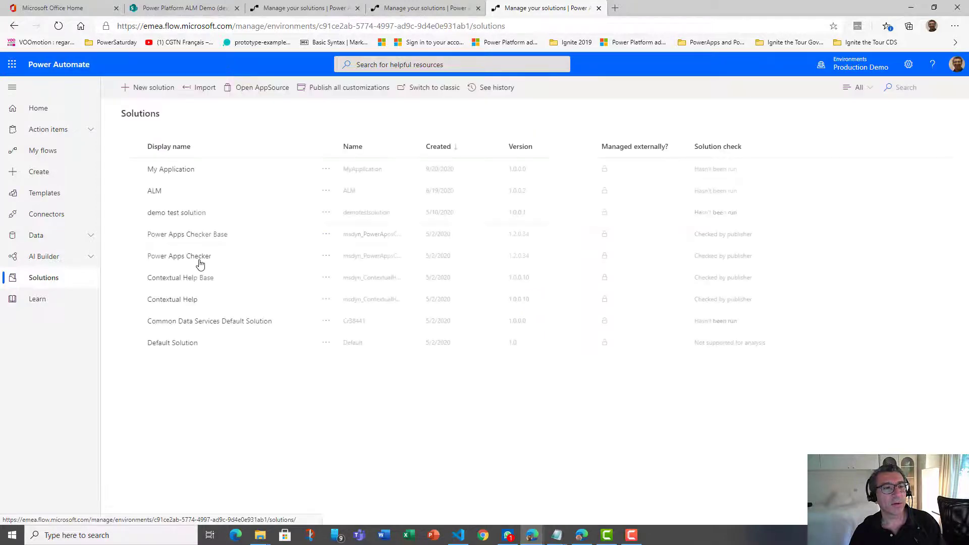
left_click(182, 169)
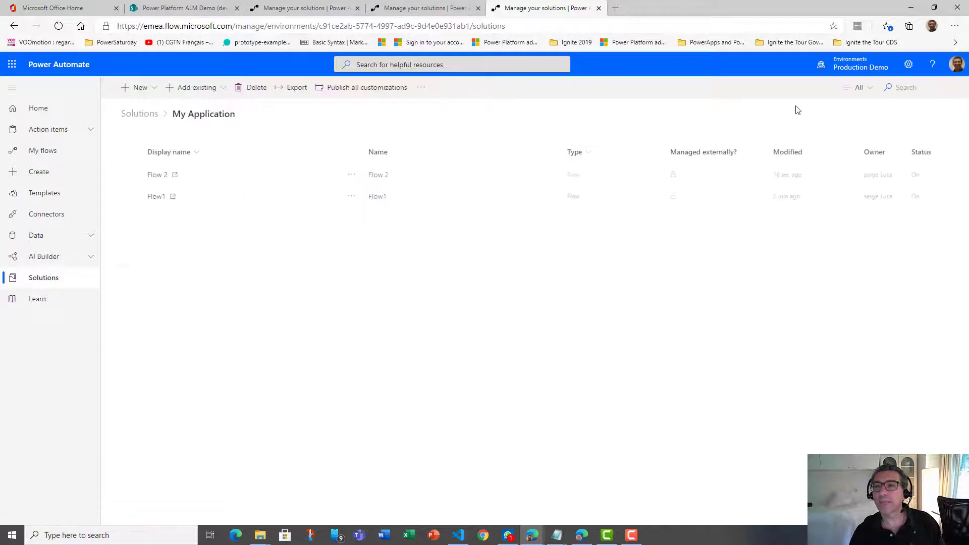
Step: Filter the My Application solution's components by the Connection Reference (preview) type
left_click(862, 91)
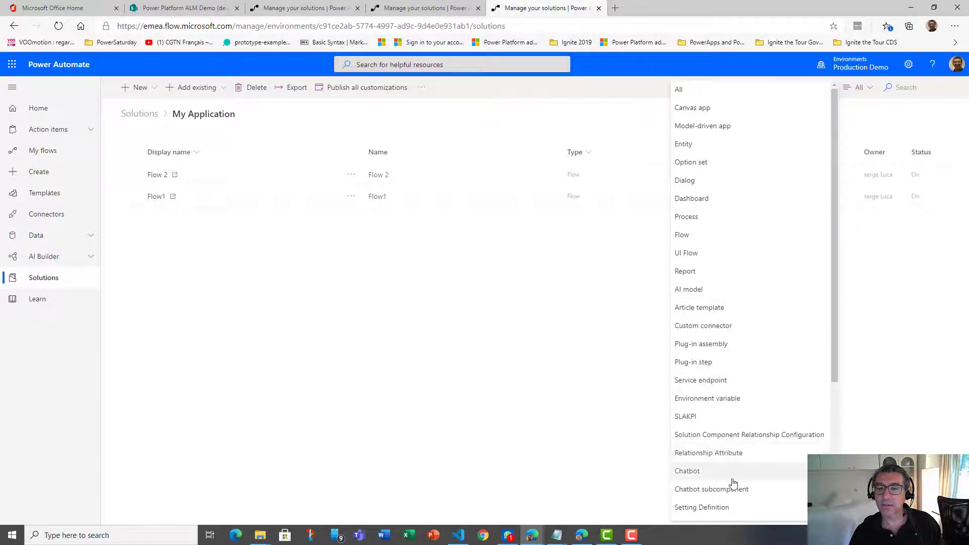
scroll(734, 484, "down", 1)
scroll(718, 422, "down", 1)
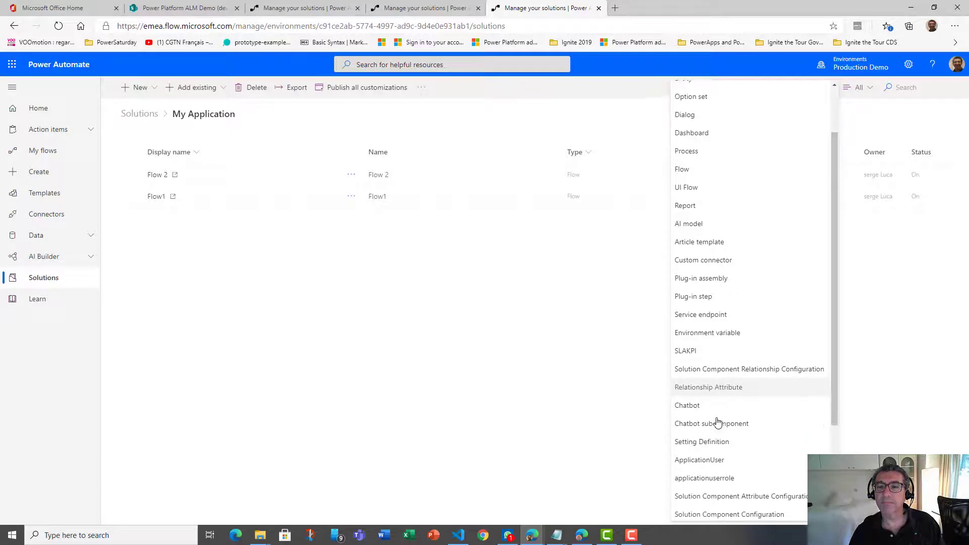
scroll(718, 422, "up", 2)
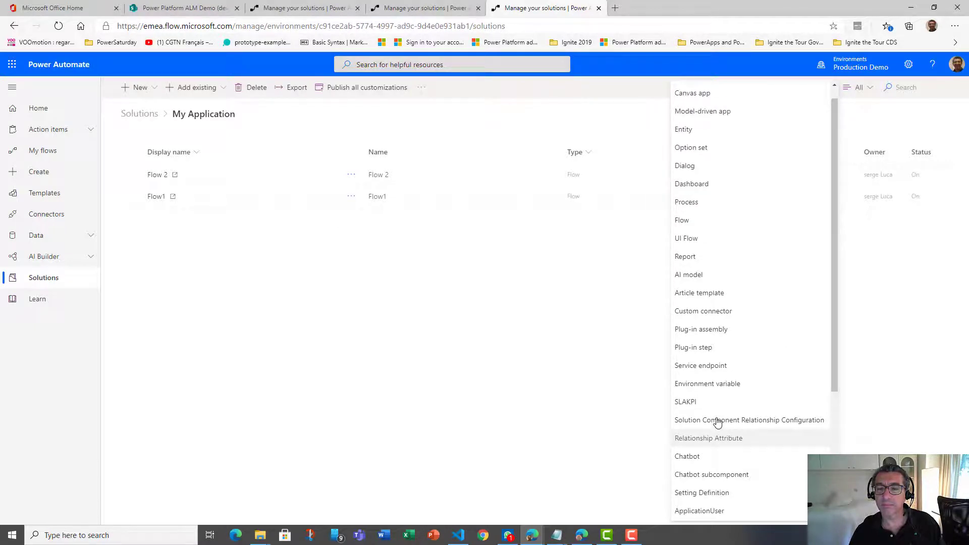
scroll(718, 423, "up", 1)
scroll(718, 423, "down", 5)
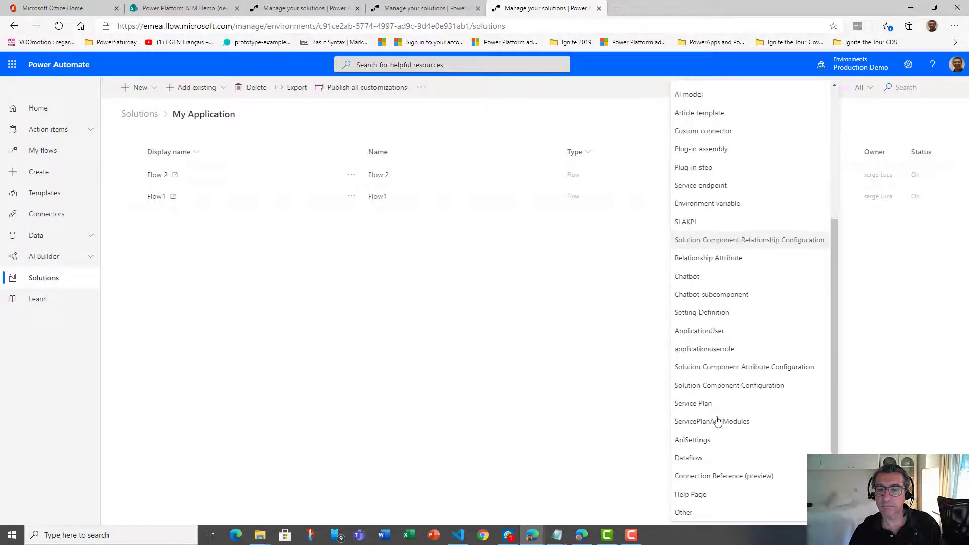
left_click(730, 477)
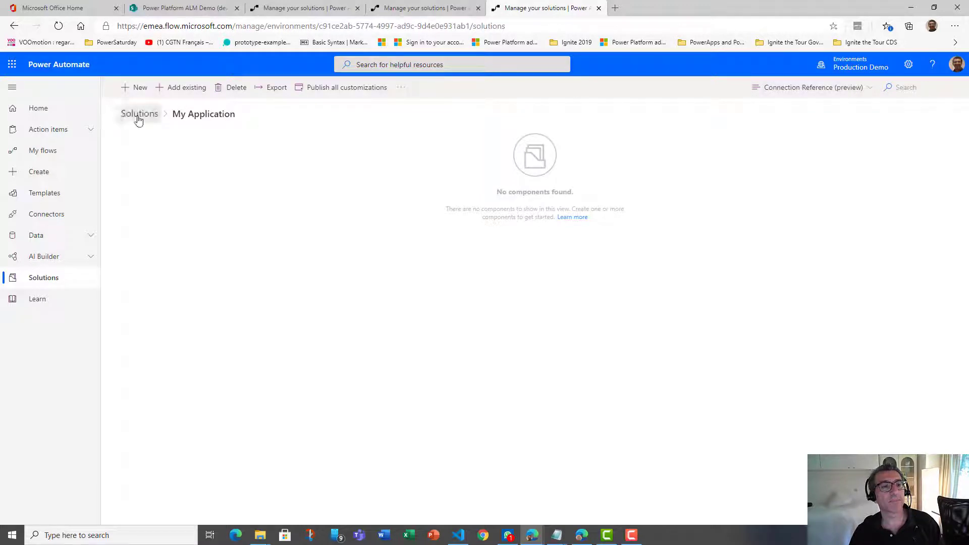
Step: Add the existing ALM connection reference to the My Application solution
left_click_drag(138, 120, 195, 90)
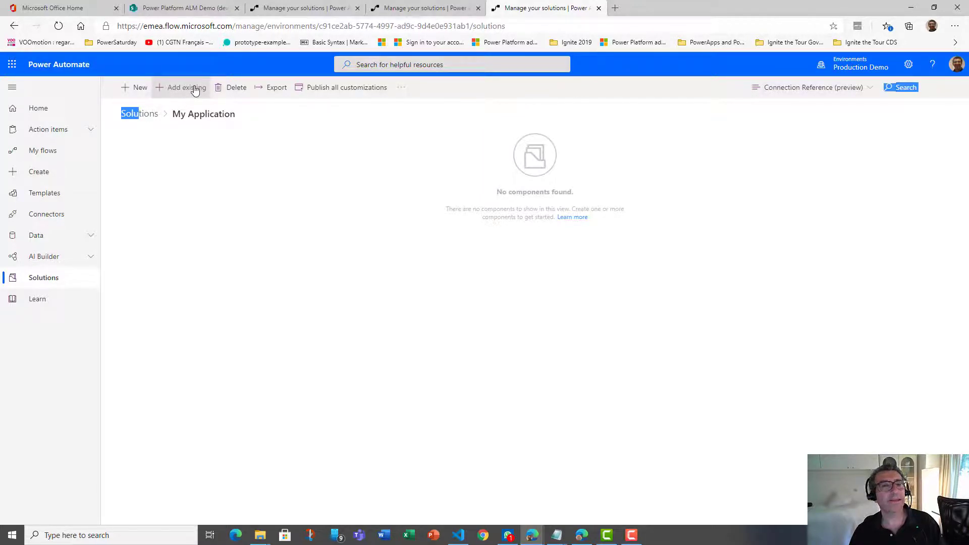
left_click(195, 90)
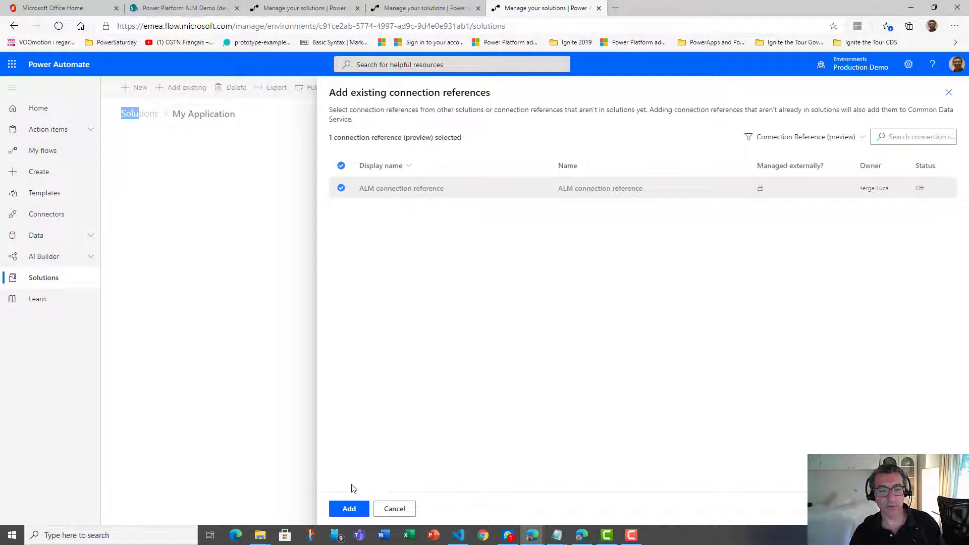
left_click(349, 510)
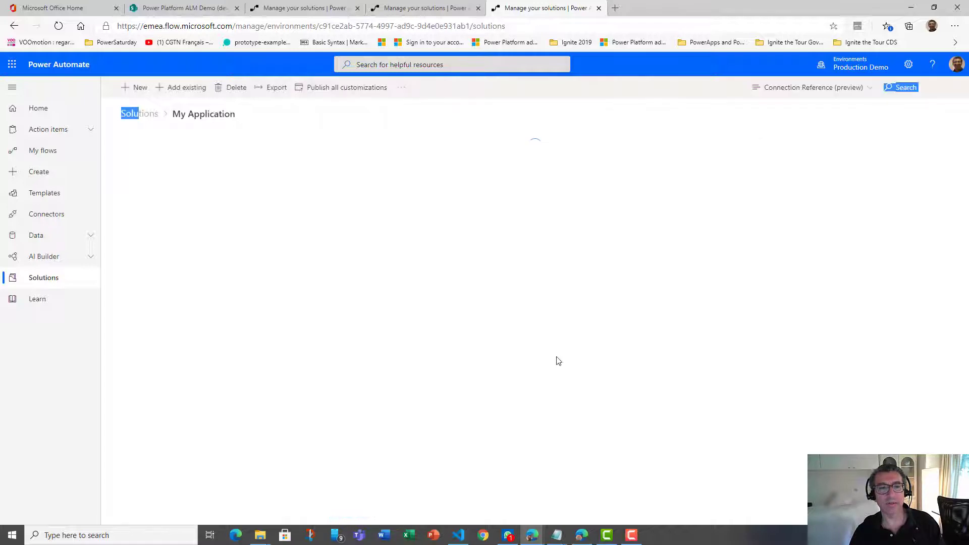
Step: Export the My Application solution from Production Demo as an unmanaged package with version 1.0.0.1
left_click(150, 119)
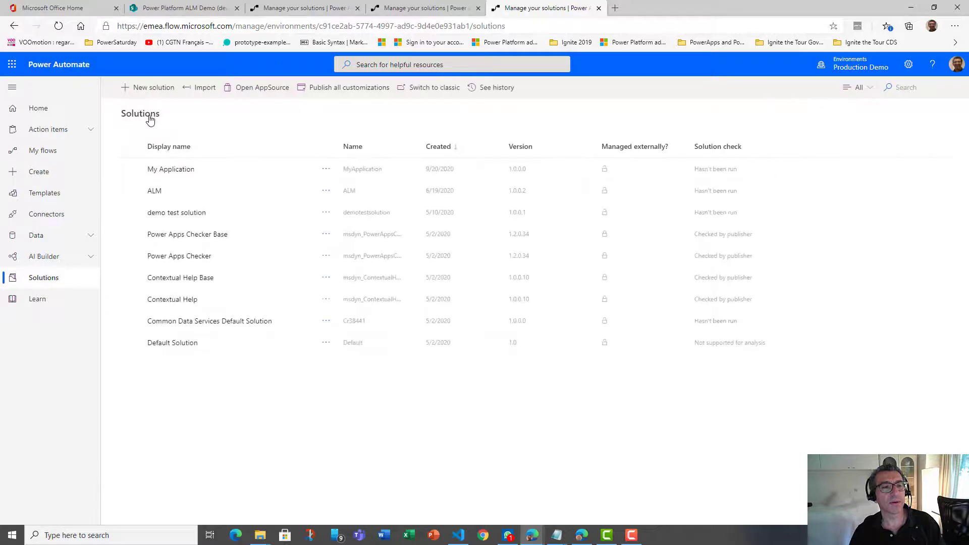
left_click(129, 170)
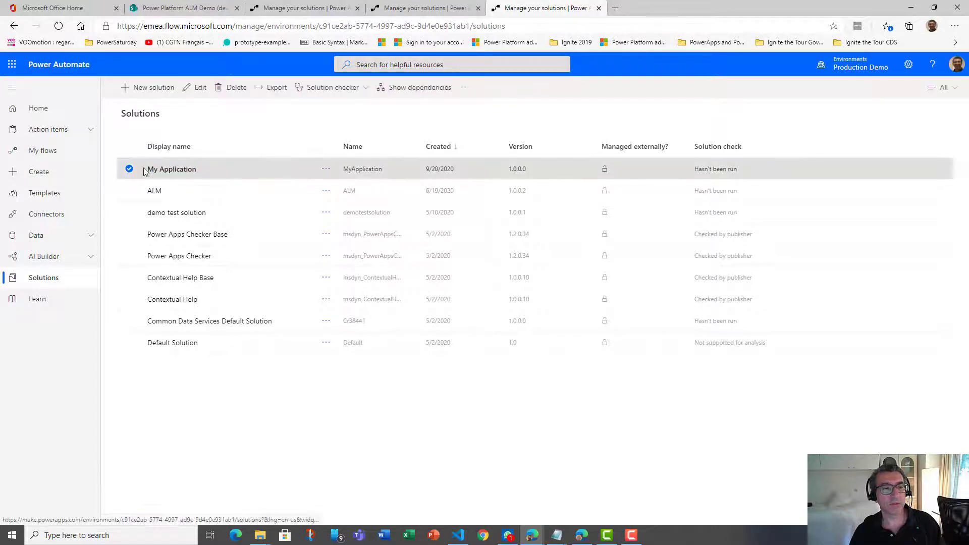
left_click(281, 89)
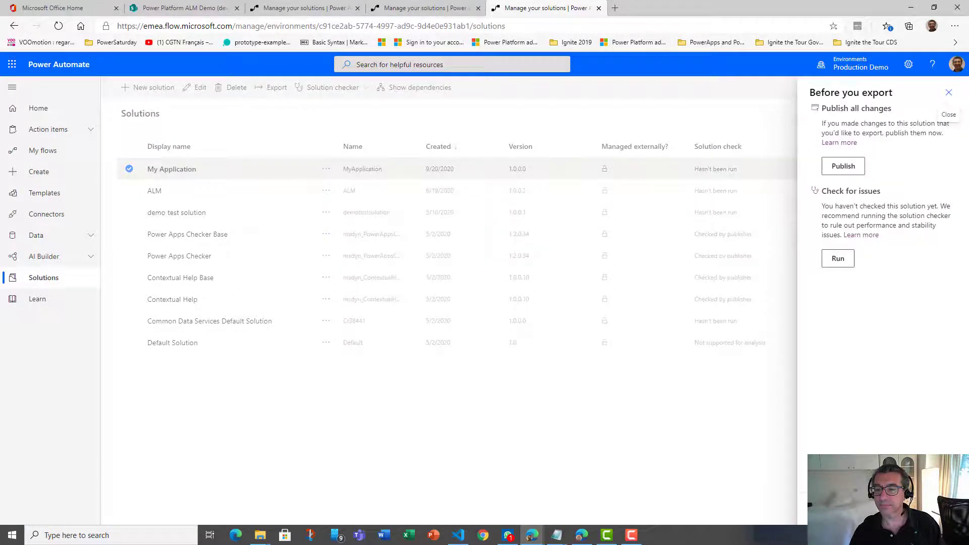
left_click(828, 510)
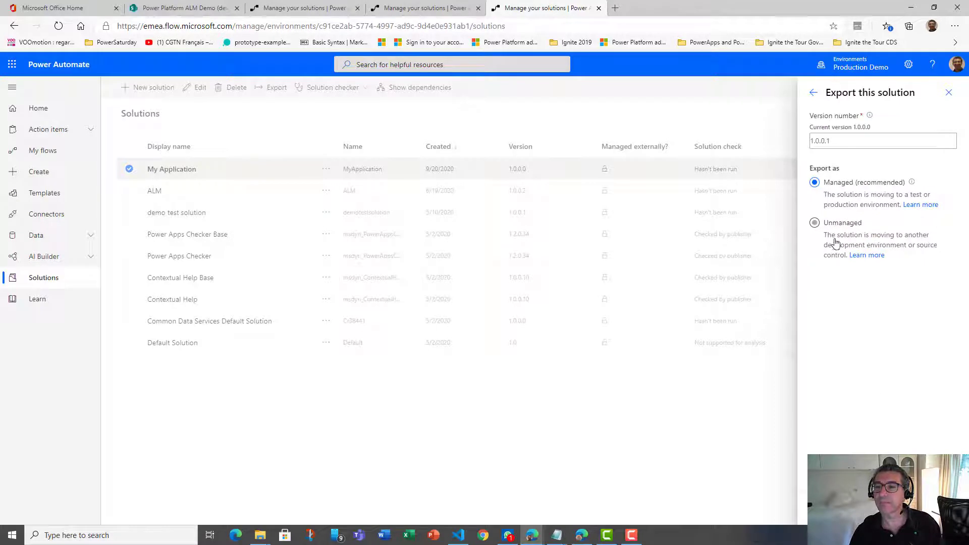
left_click(817, 224)
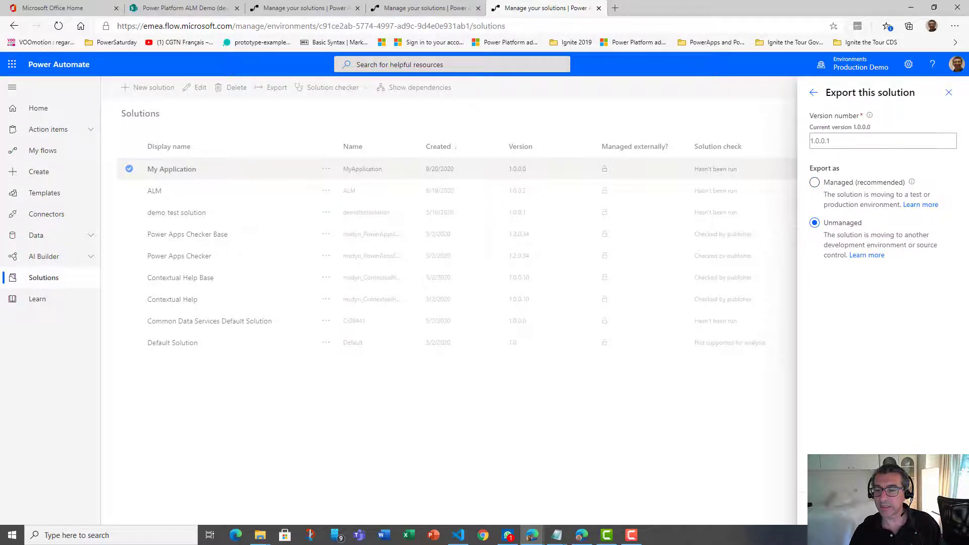
left_click(828, 509)
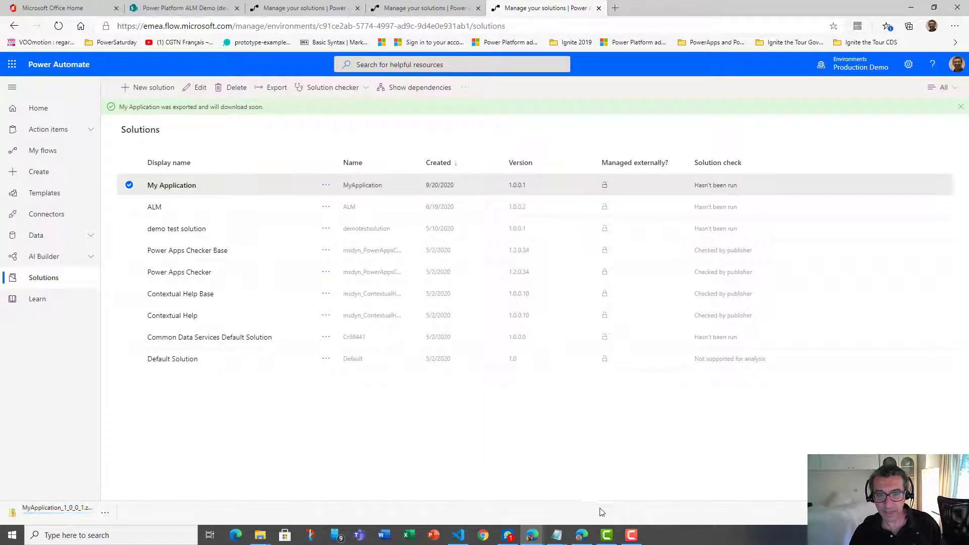
Step: Switch to the REDWOOD S.L SPRL environment's browser window and choose MyApplication_1_0_0_1.zip as the solution file to import
left_click(537, 534)
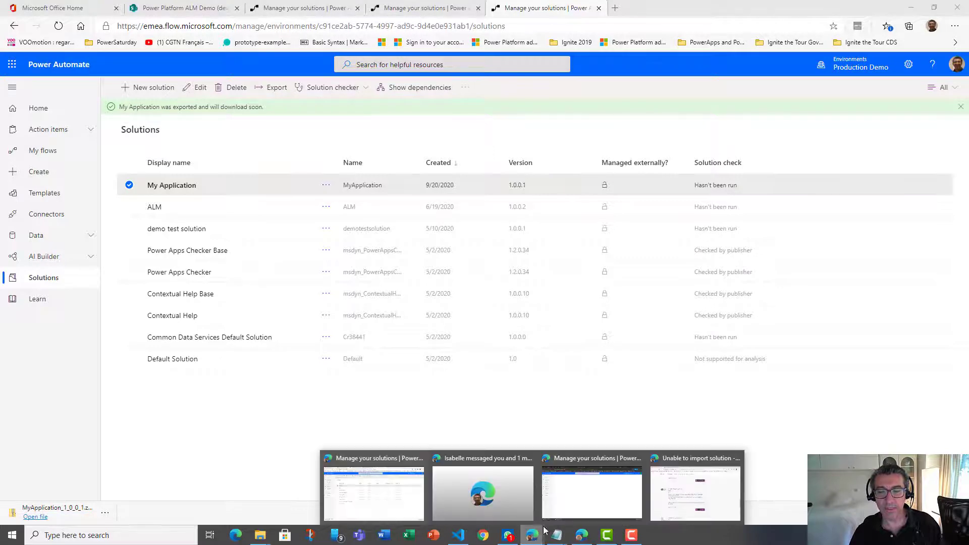
left_click(593, 492)
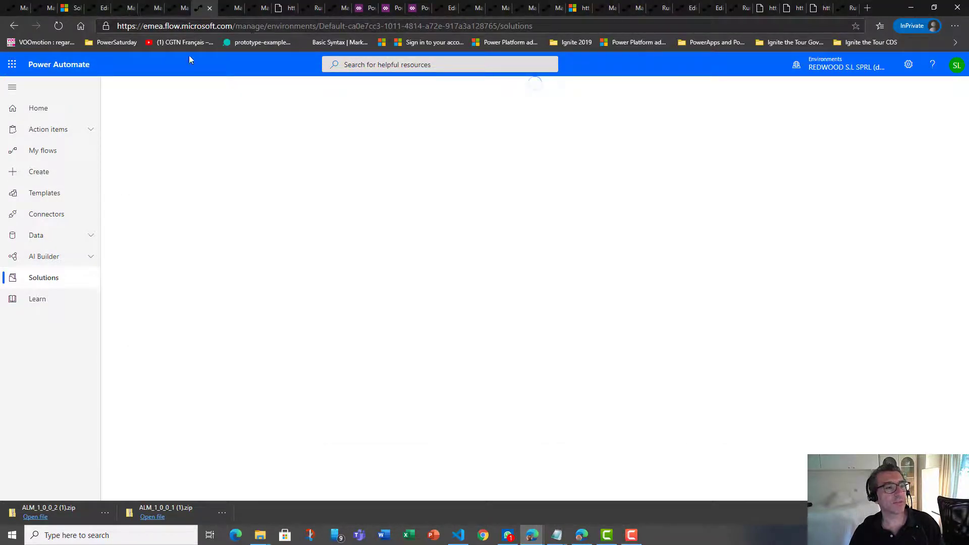
left_click(38, 278)
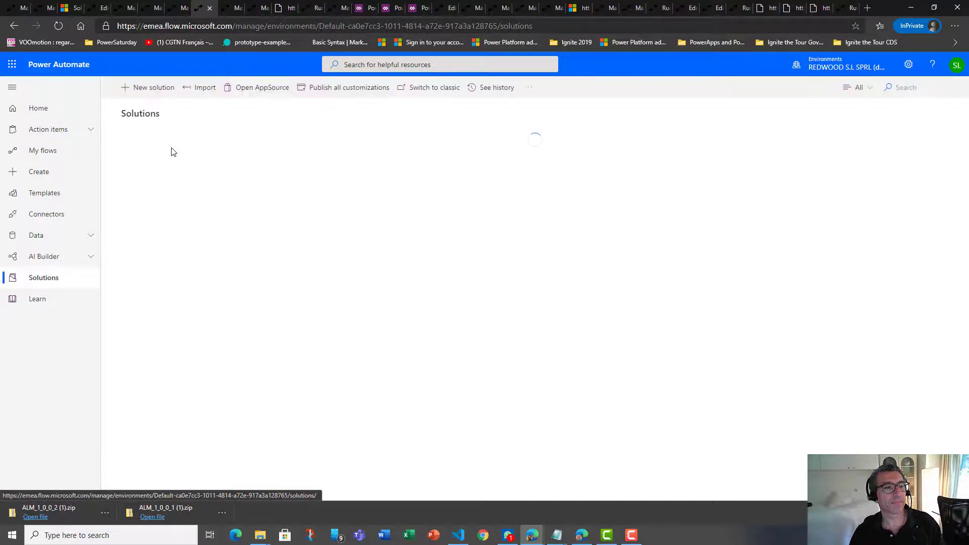
left_click(198, 89)
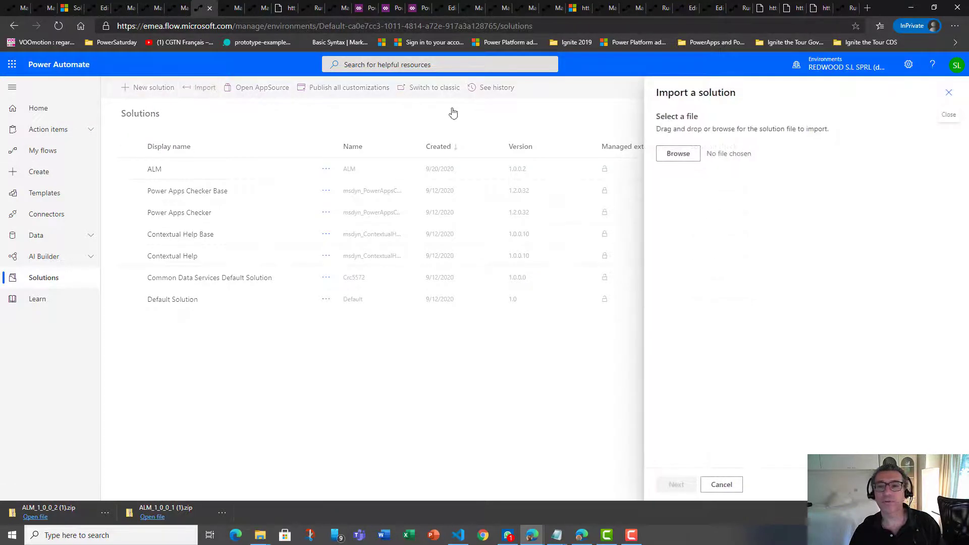
left_click(678, 155)
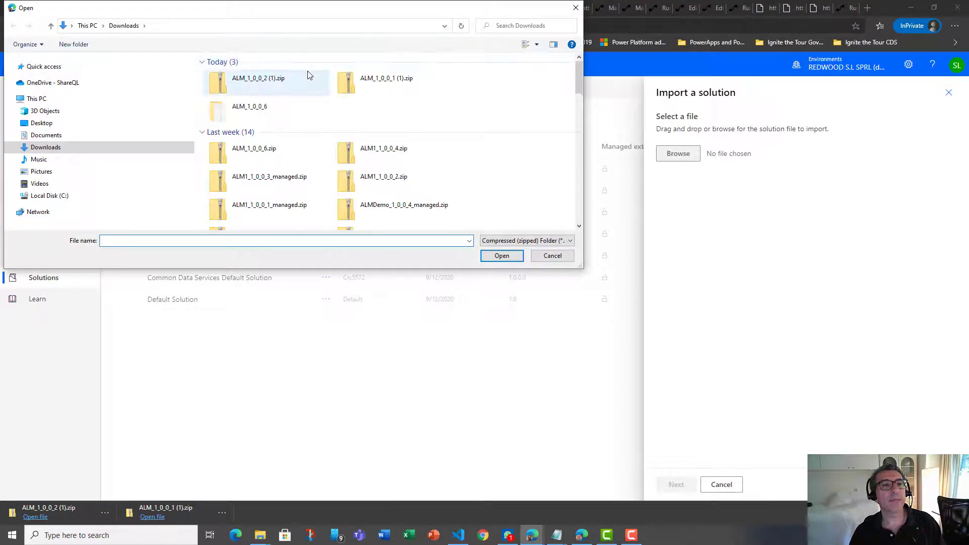
left_click(248, 82)
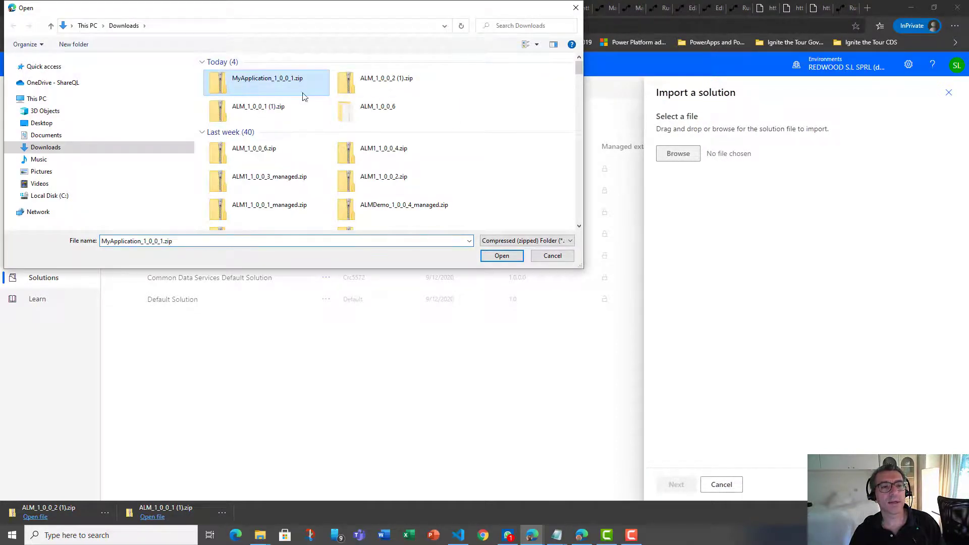
left_click(502, 255)
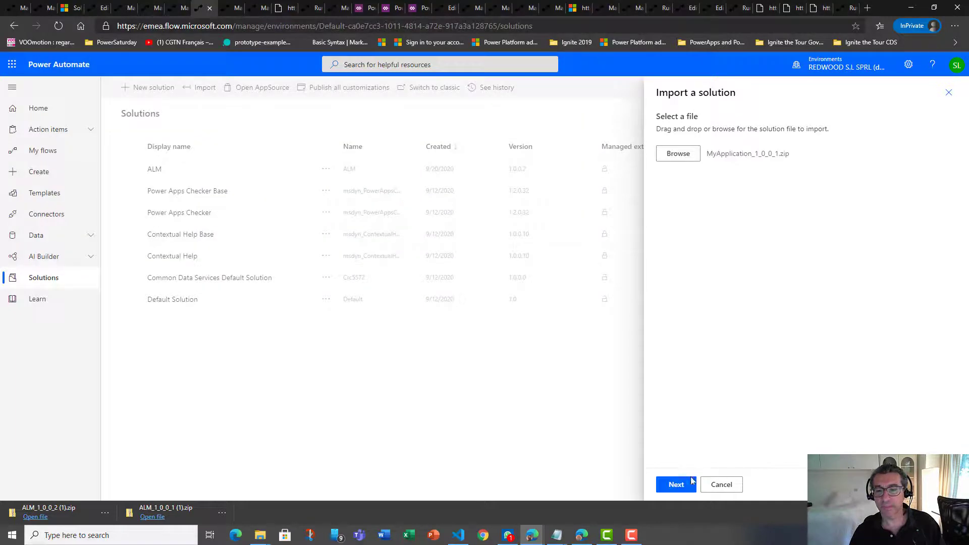
Step: Import the MyApplication solution, keeping the preselected SharePoint connection for the ALM connection reference
left_click(684, 485)
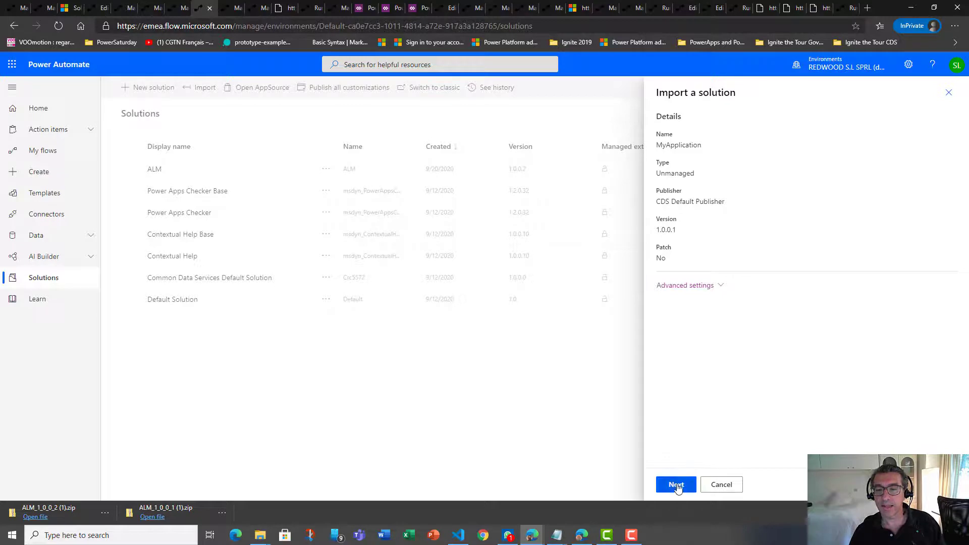
left_click(677, 486)
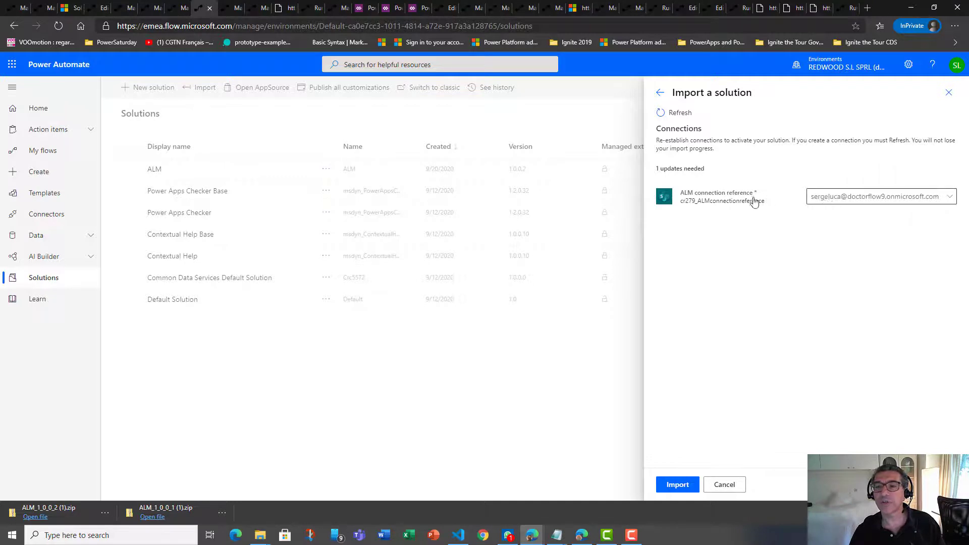
left_click_drag(682, 196, 752, 196)
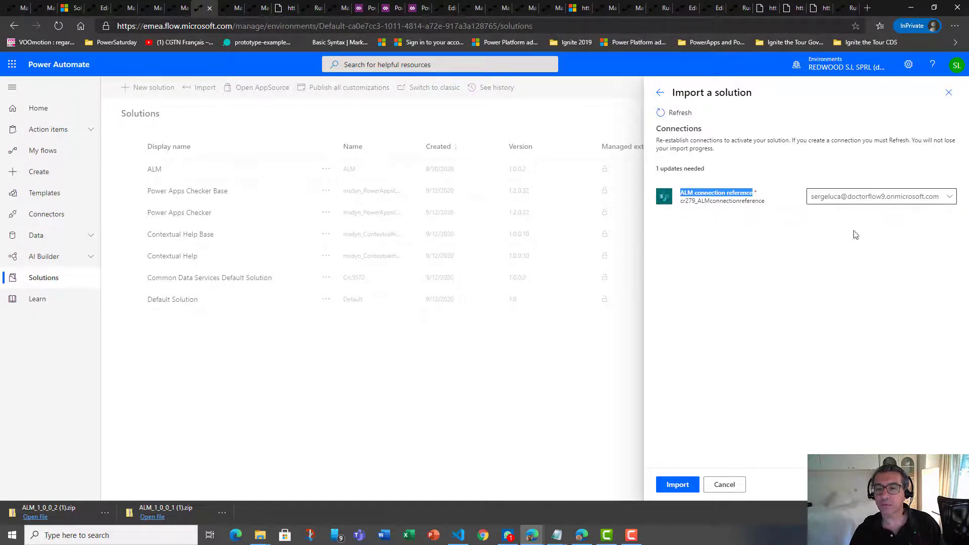
left_click(675, 484)
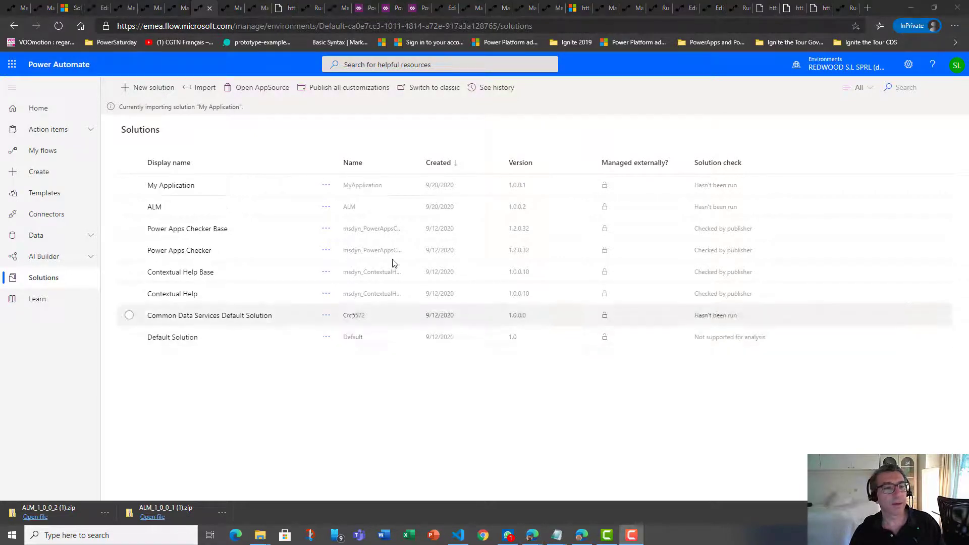
Step: Open Flow1 from the imported My Application solution for editing and check which connection reference each Get items action uses
left_click(171, 191)
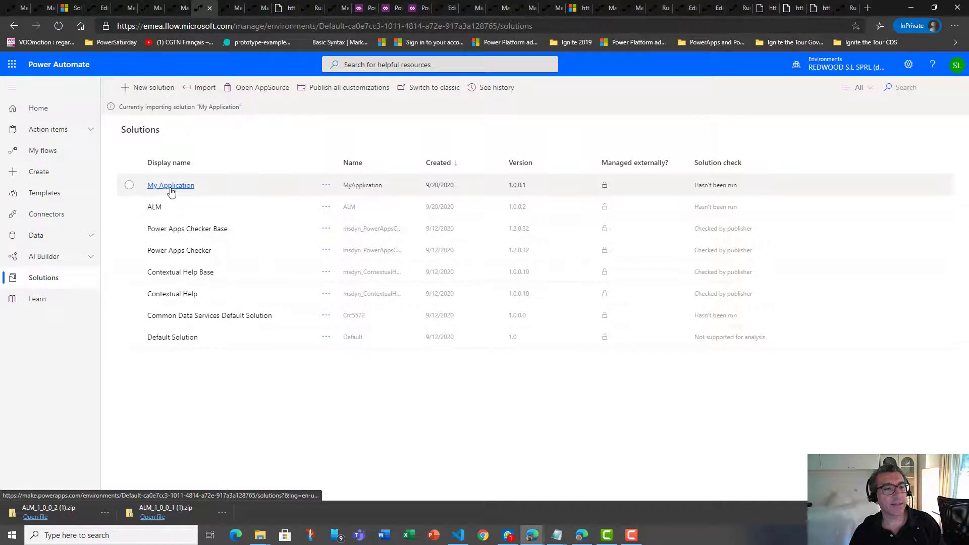
left_click(171, 186)
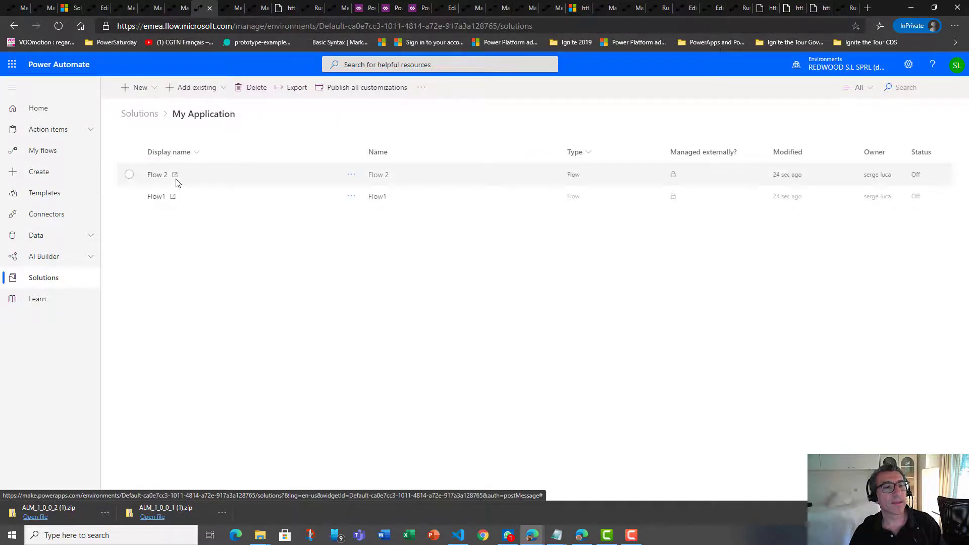
left_click(156, 197)
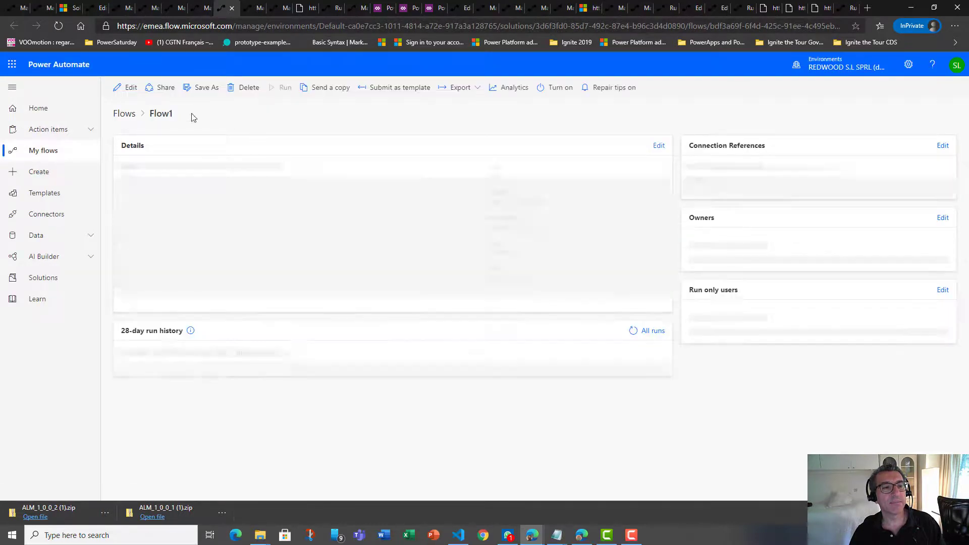
left_click(129, 92)
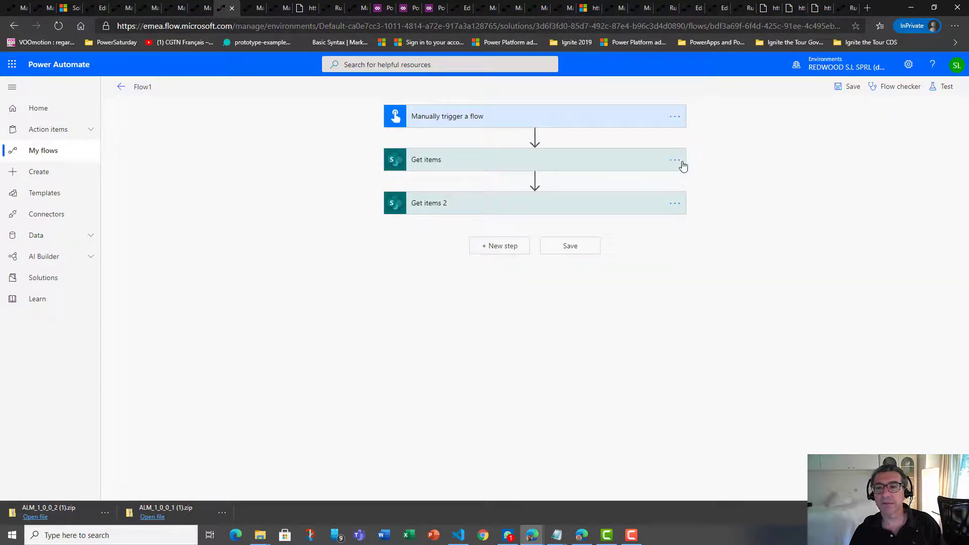
left_click(682, 164)
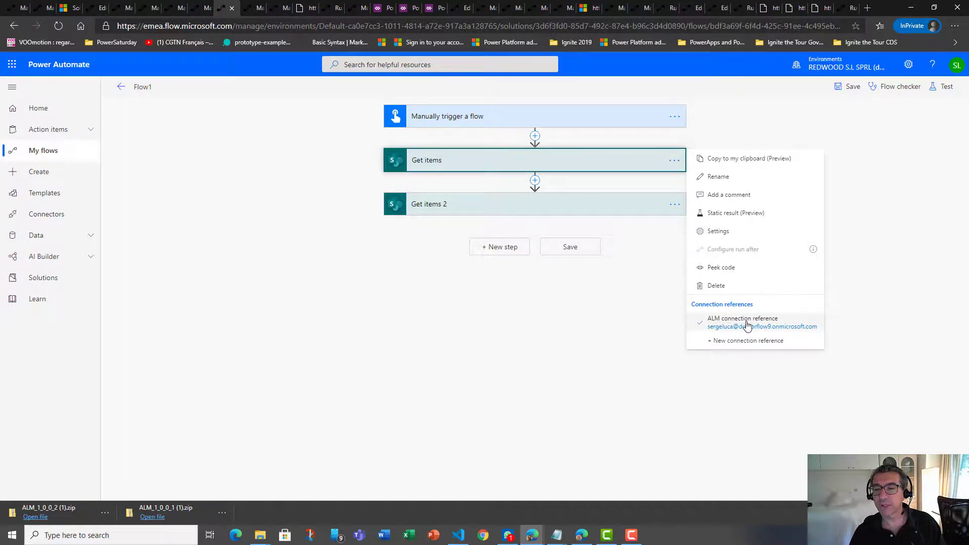
left_click(679, 208)
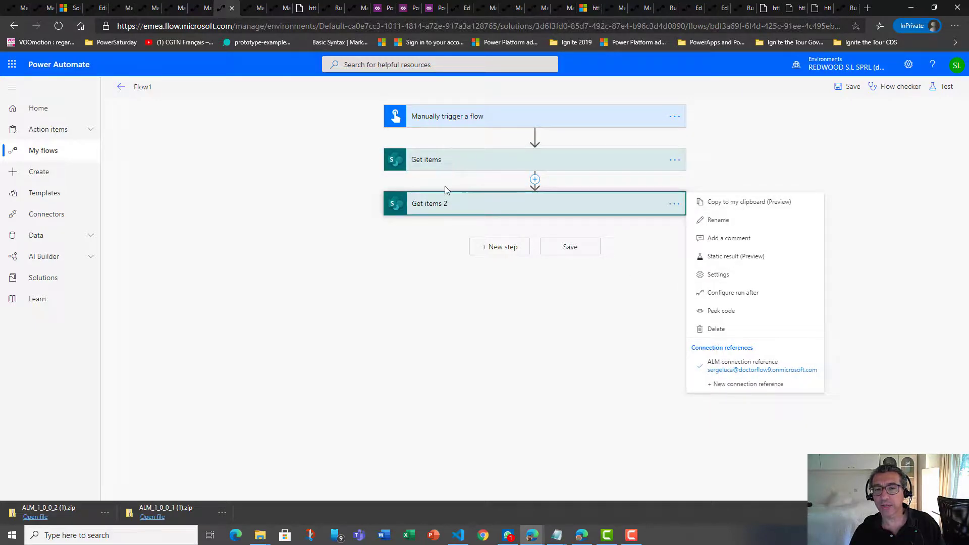
Step: Leave the Flow1 editor, discarding any changes, and return to the My Application solution's component list
left_click(122, 87)
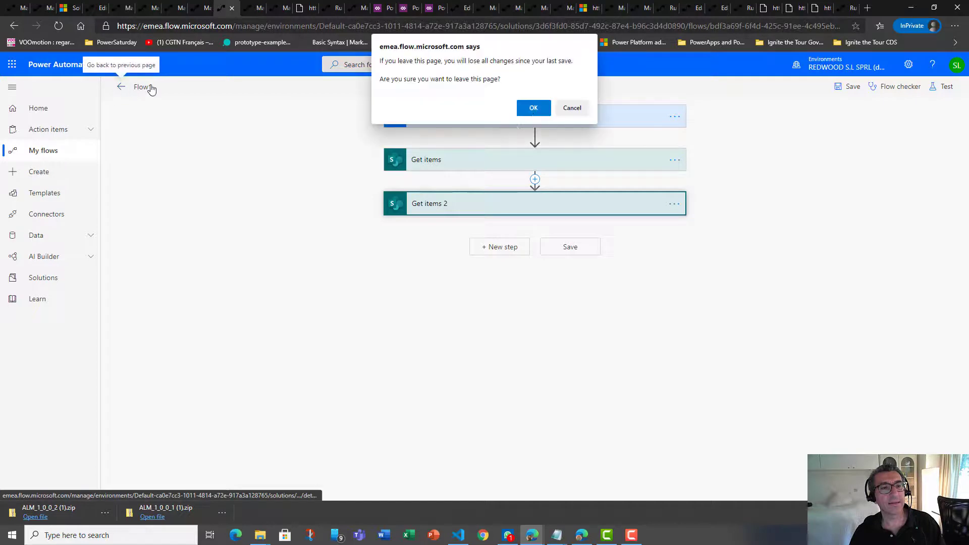
left_click(525, 108)
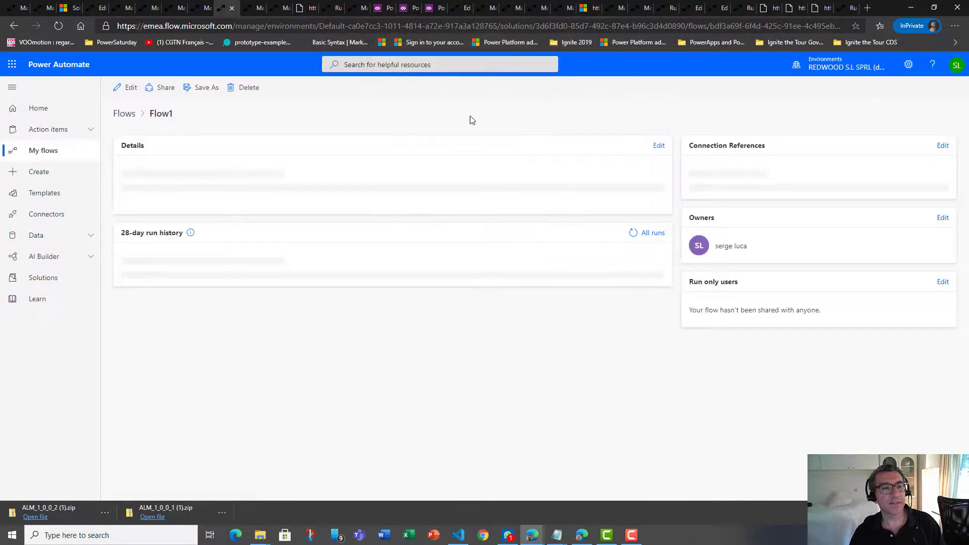
left_click(54, 279)
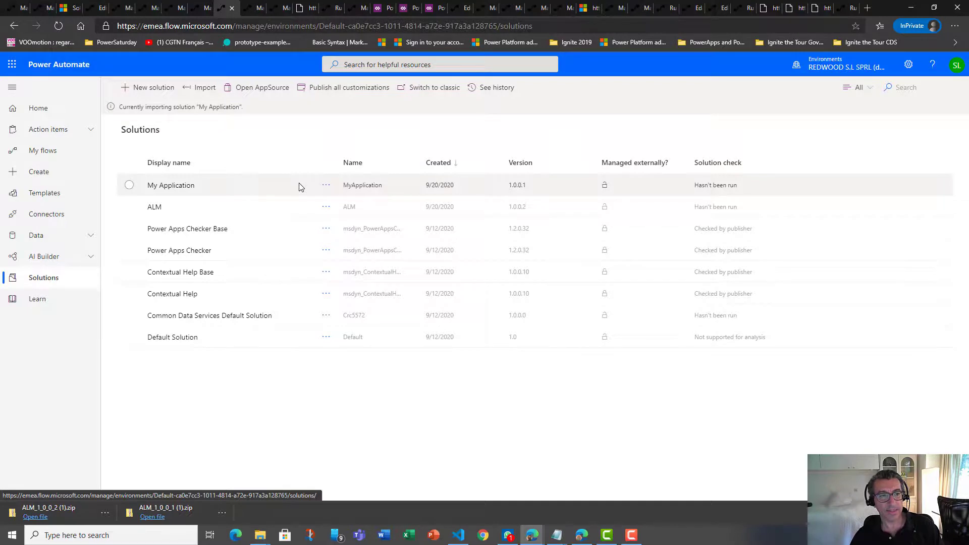
left_click(188, 190)
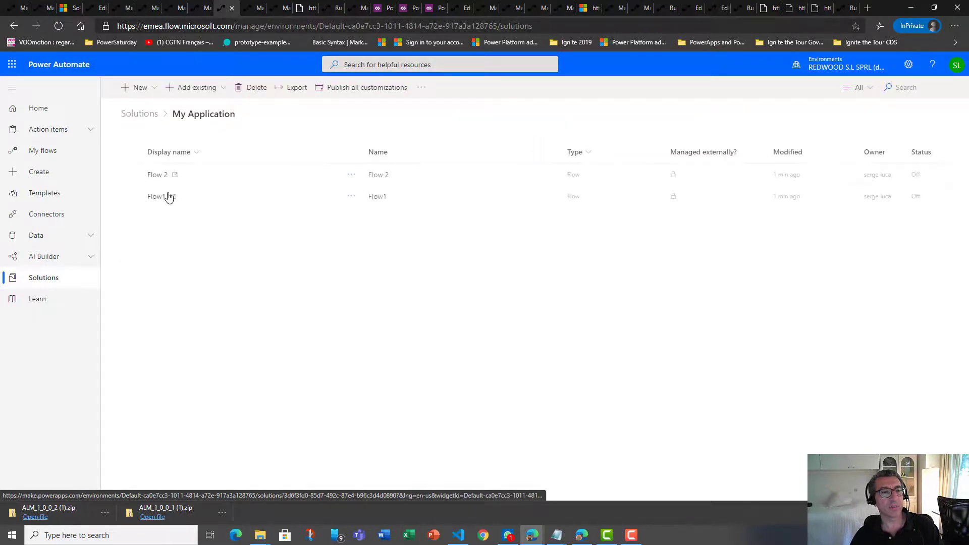
Step: Open Flow 2 for editing, check the connection reference of its Get items action, and expand the action's parameters
left_click(211, 177)
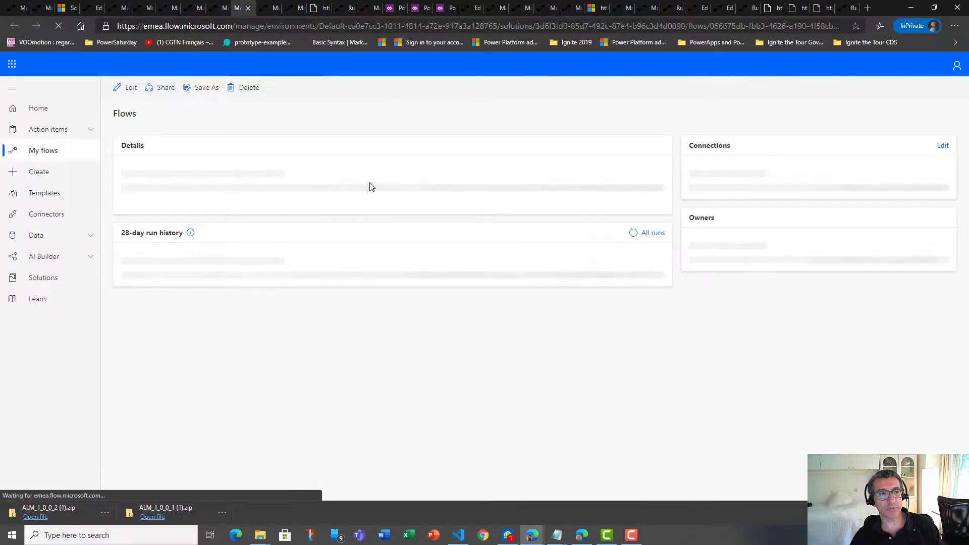
left_click(127, 87)
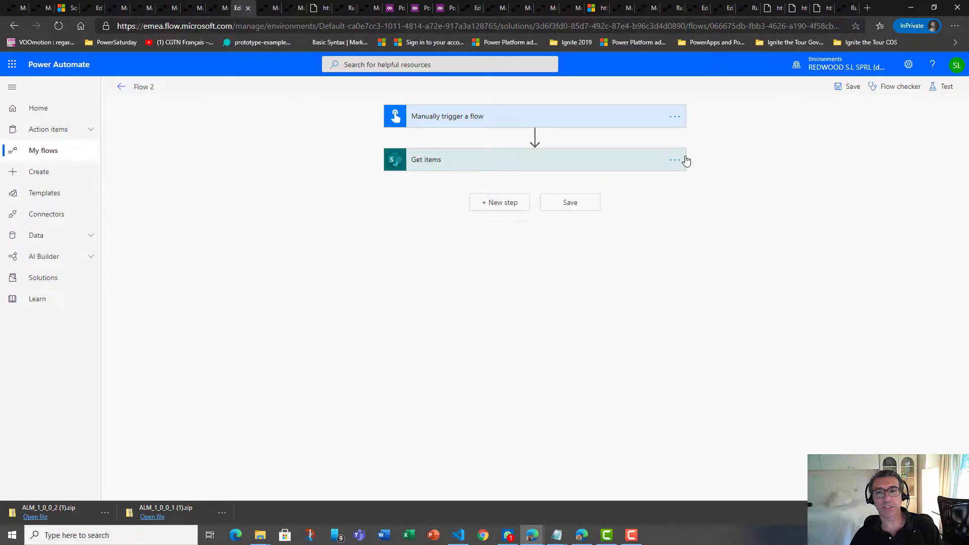
left_click(678, 163)
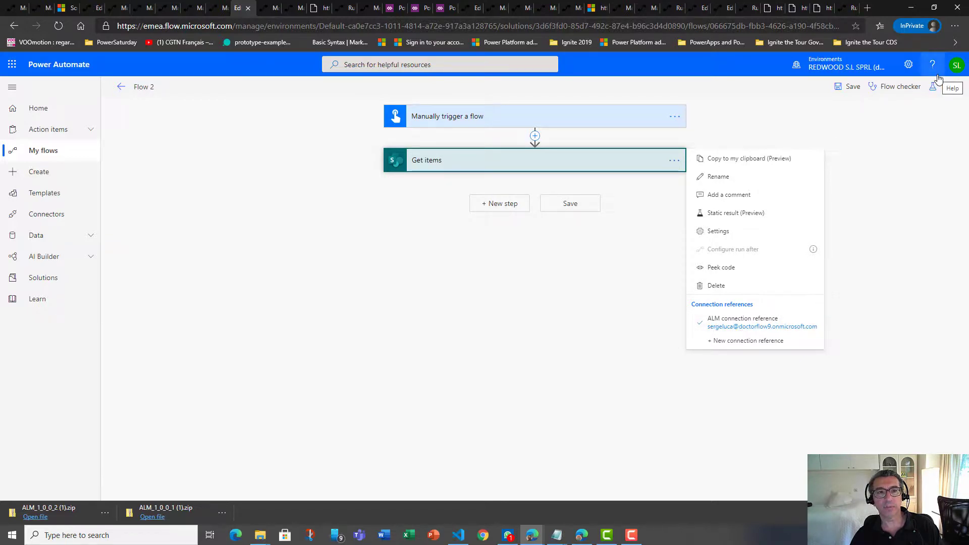
left_click(479, 160)
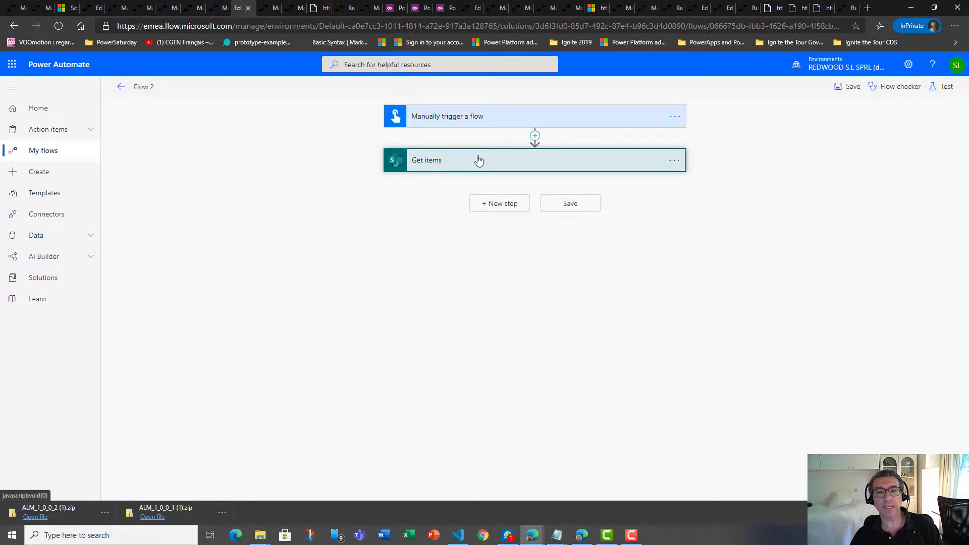
left_click(479, 161)
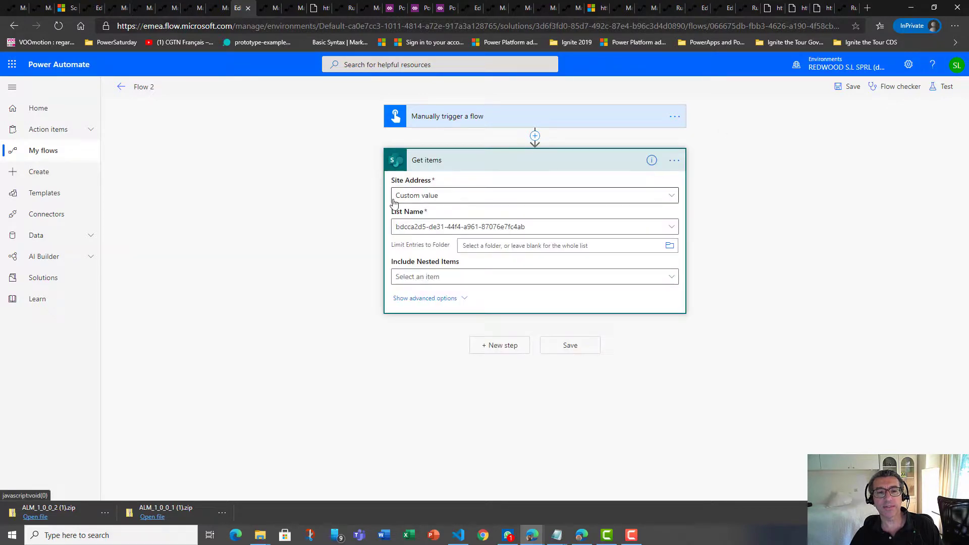